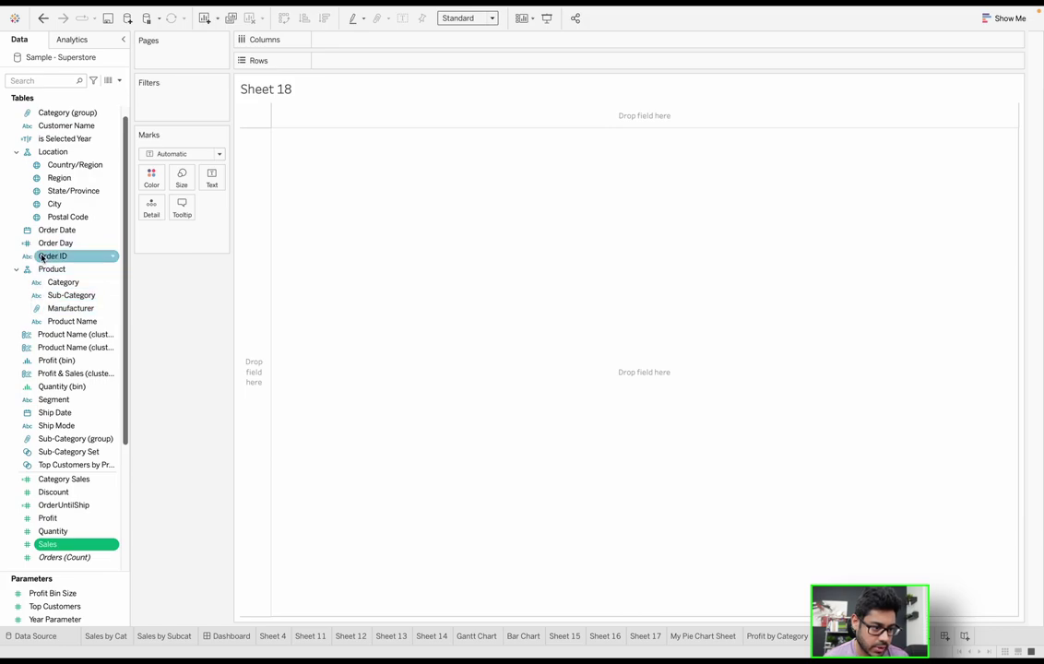
- Create a continuous line chart of Sales by Order Date from the suggested chart types
{"action": "left_click", "coordinate": [42, 229]}
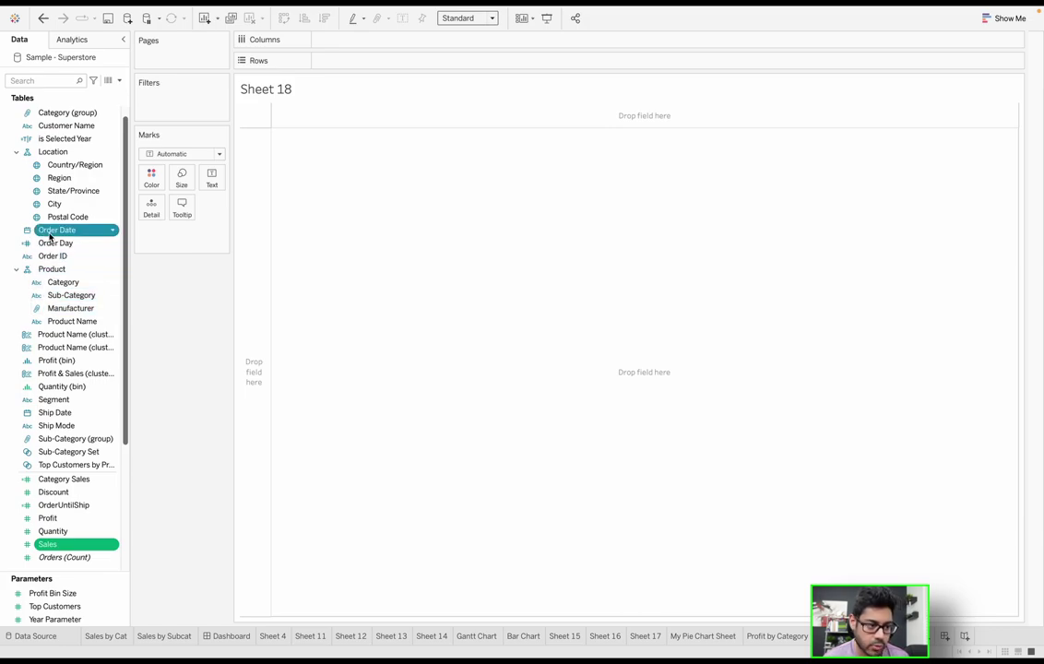
{"action": "left_click", "coordinate": [993, 22]}
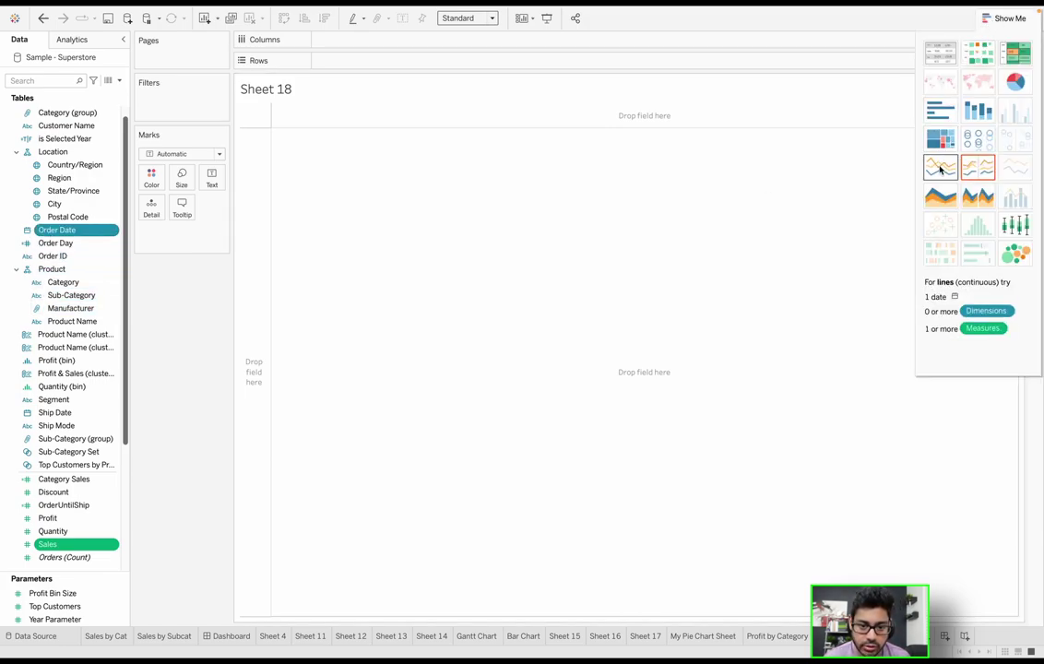
{"action": "left_click", "coordinate": [940, 169]}
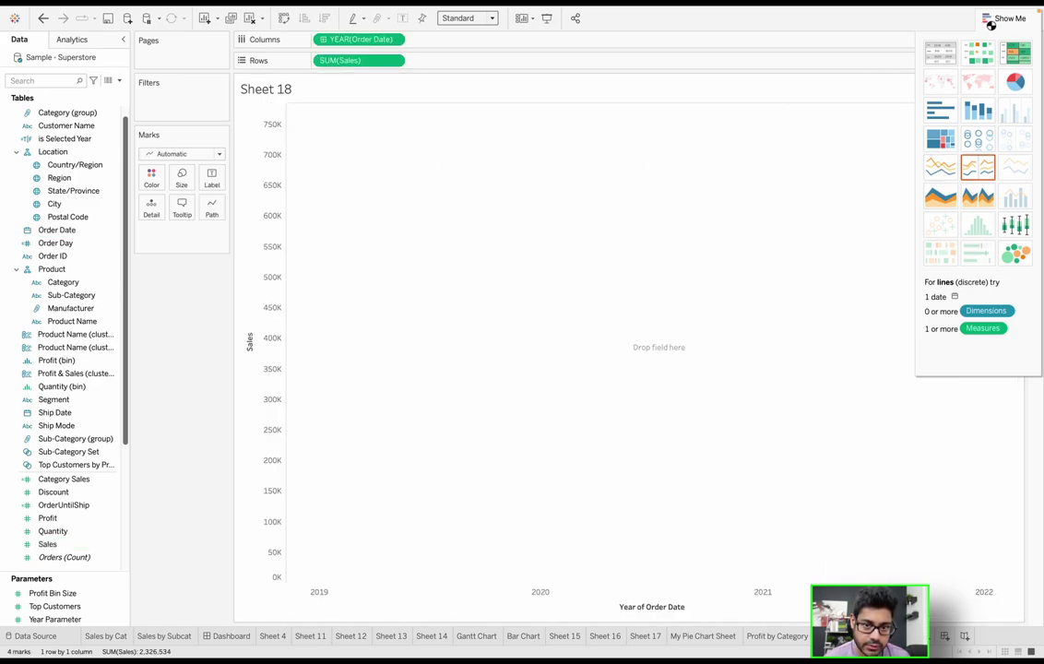
{"action": "left_click", "coordinate": [986, 18]}
{"action": "mouse_move", "coordinate": [319, 280]}
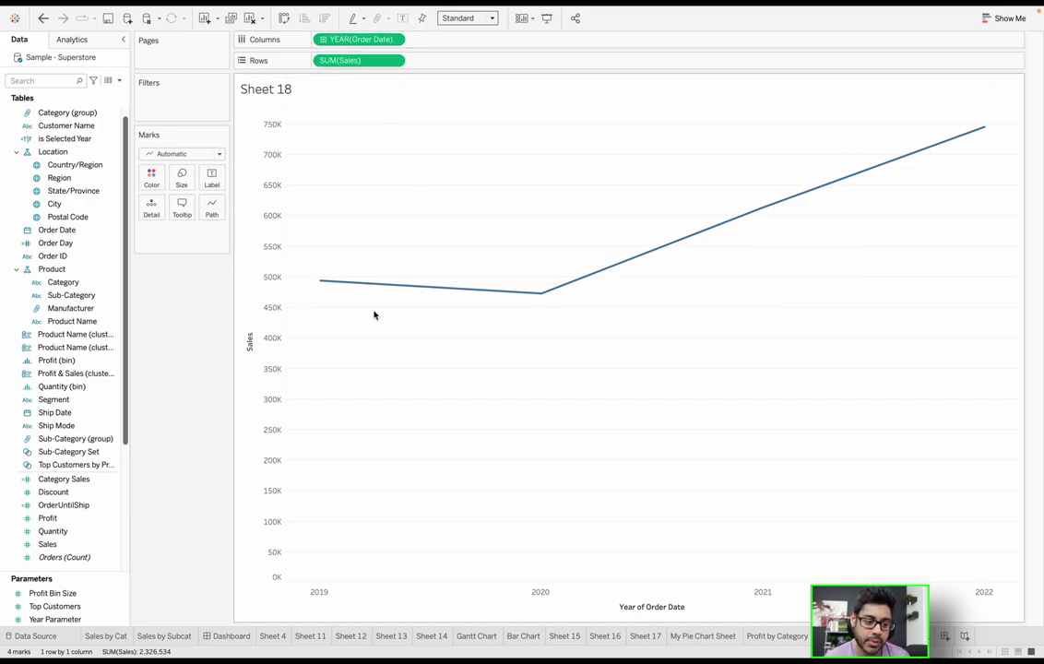
- Replace Sales with Profit on Rows and add Sales after it as a second measure
{"action": "left_click", "coordinate": [66, 532]}
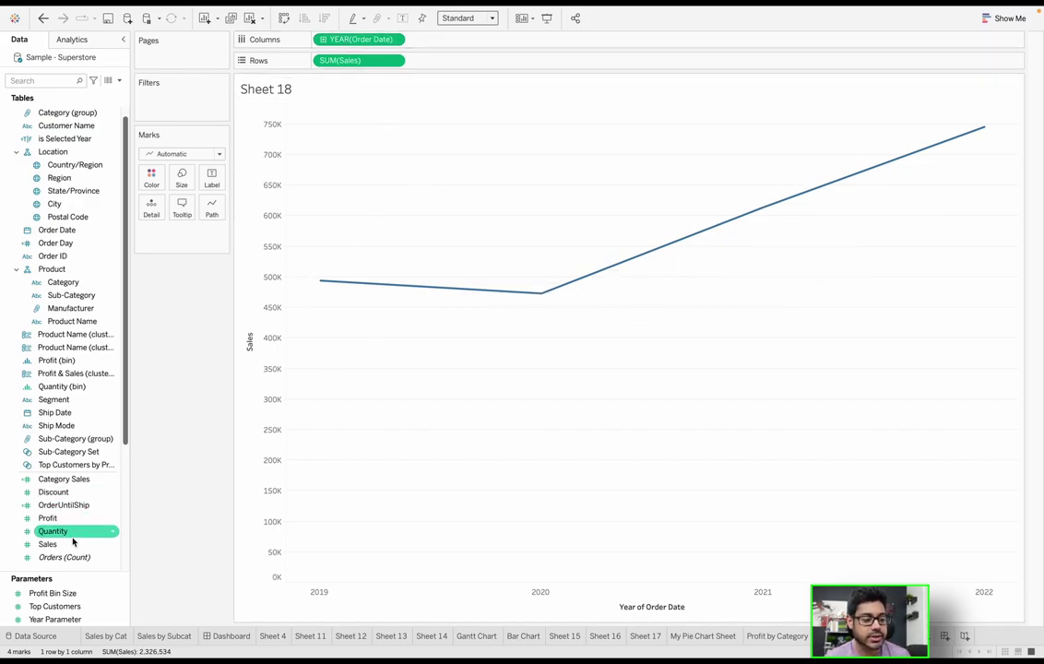
{"action": "left_click", "coordinate": [57, 523]}
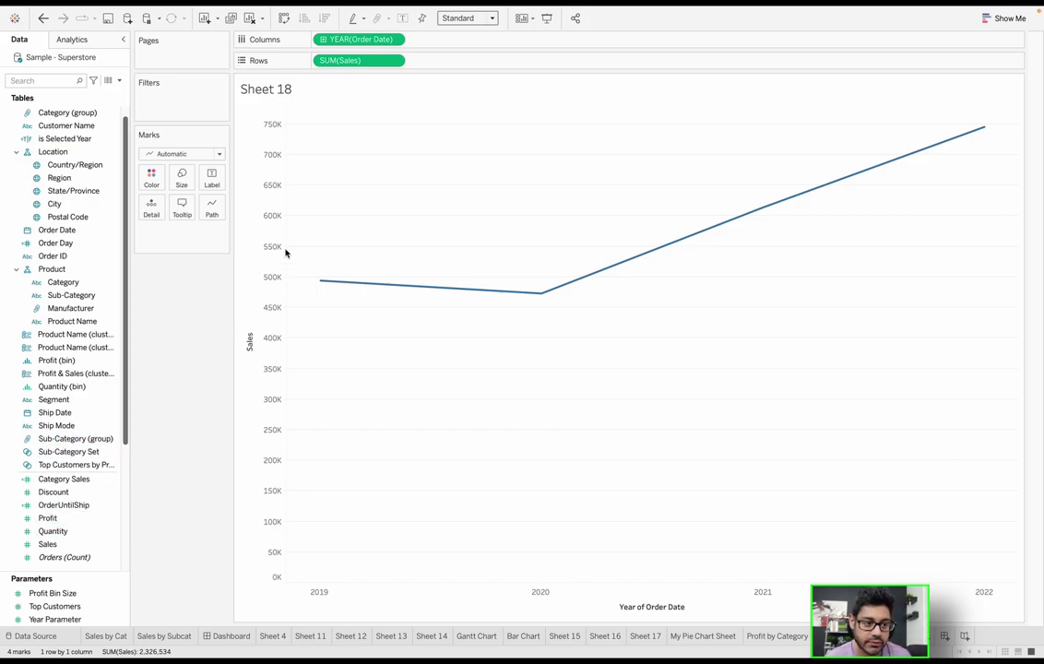
{"action": "left_click", "coordinate": [69, 508]}
{"action": "left_click_drag", "start_coordinate": [71, 514], "coordinate": [359, 61]}
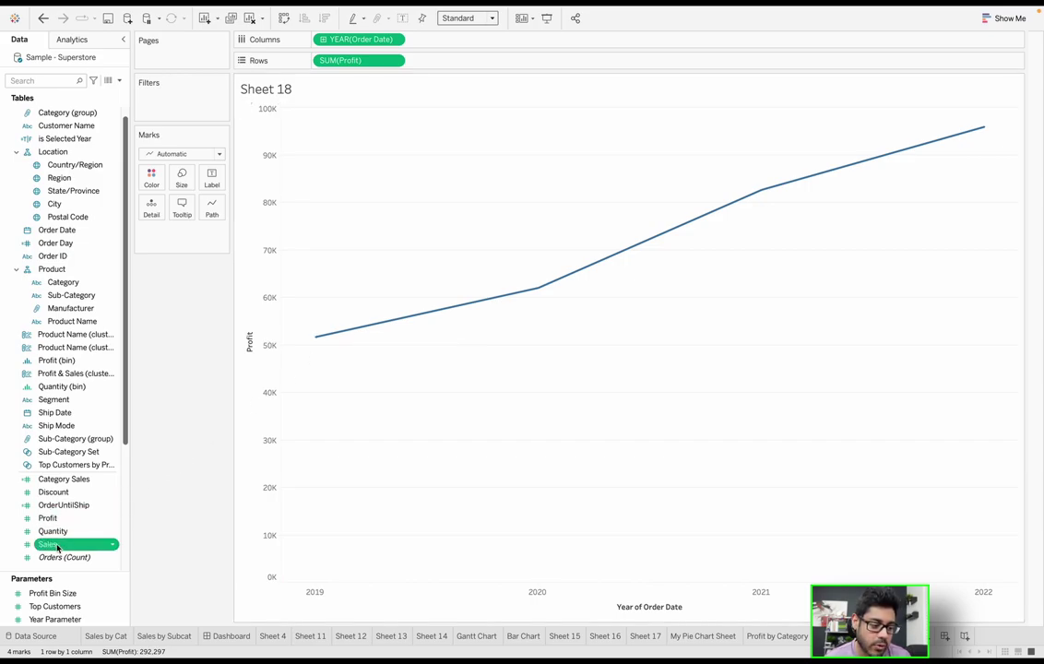
{"action": "left_click_drag", "start_coordinate": [56, 547], "coordinate": [467, 63]}
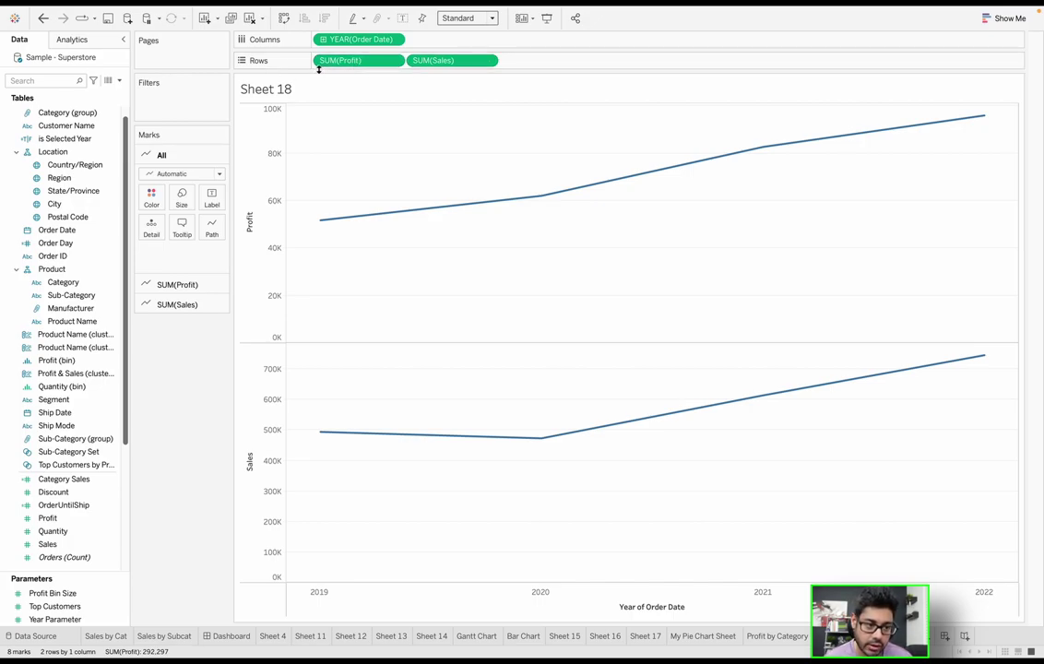
- Combine Profit and Sales into a dual-axis chart and synchronize the Sales axis with the Profit axis
{"action": "right_click", "coordinate": [444, 63]}
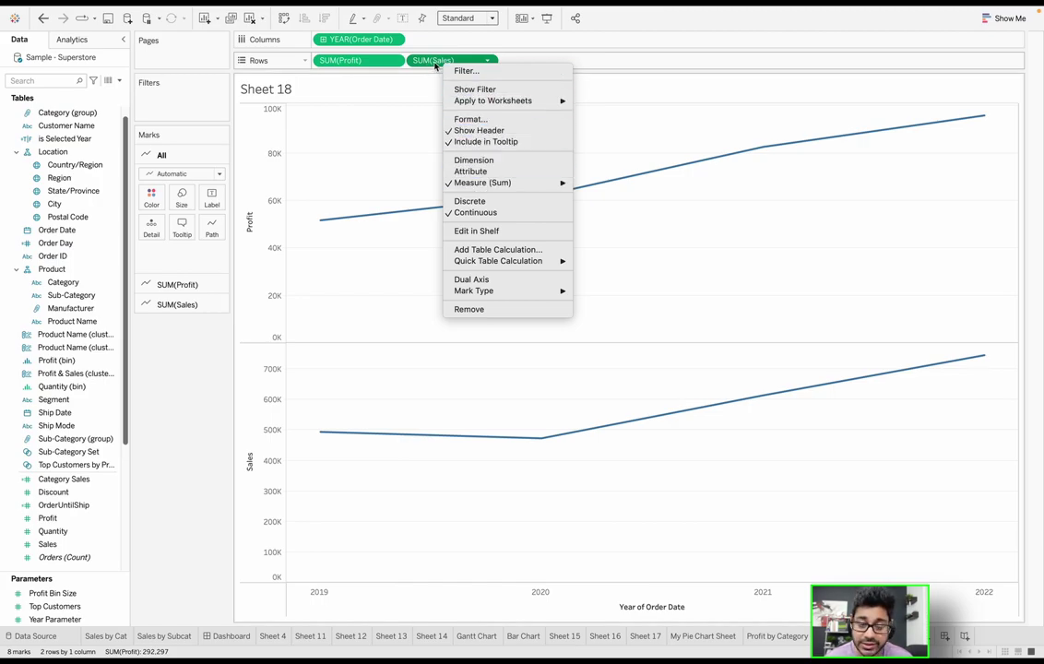
{"action": "left_click", "coordinate": [496, 283]}
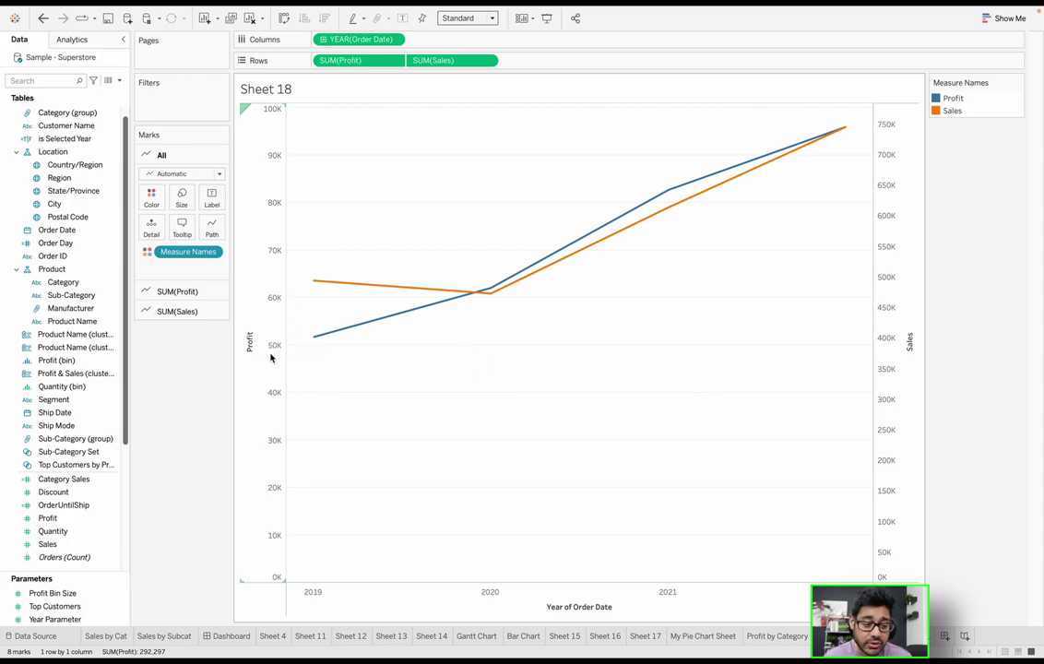
{"action": "right_click", "coordinate": [885, 339]}
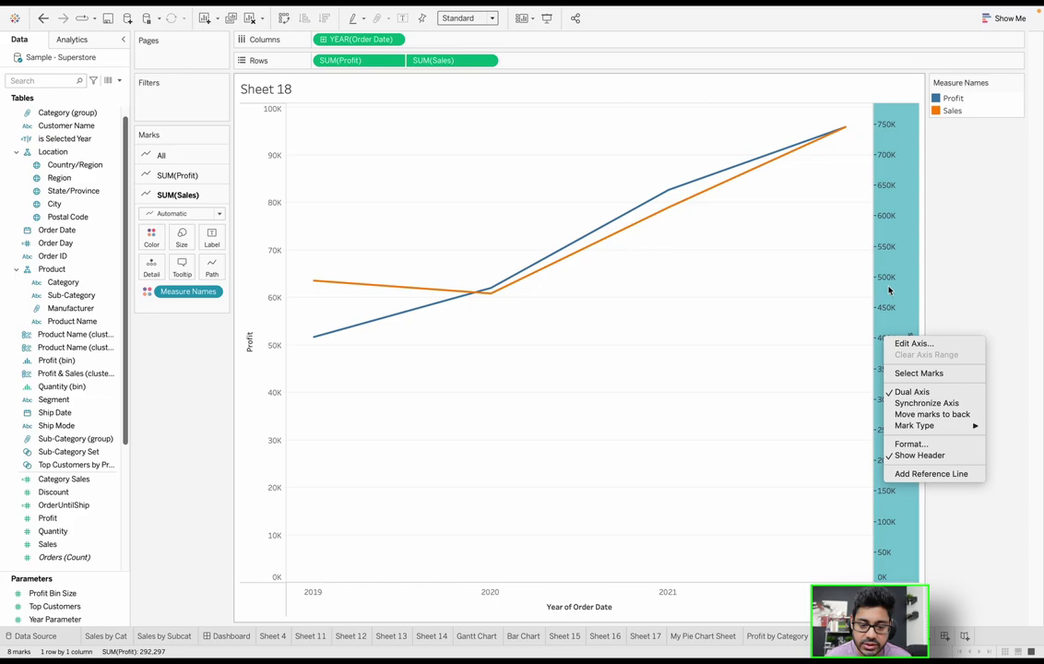
{"action": "left_click", "coordinate": [926, 408]}
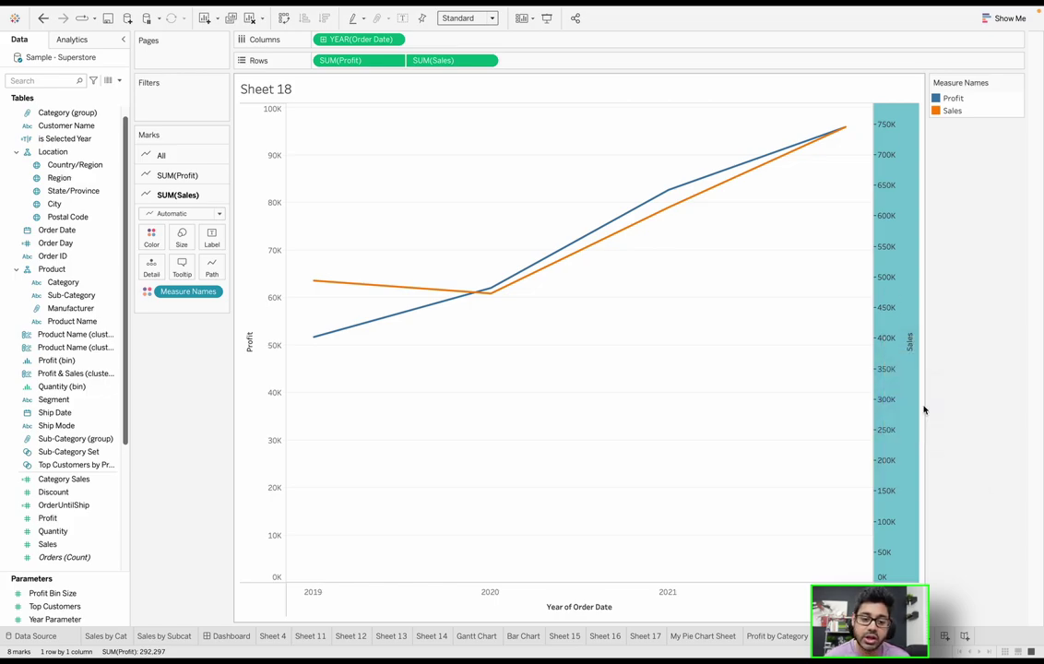
{"action": "left_click", "coordinate": [958, 371]}
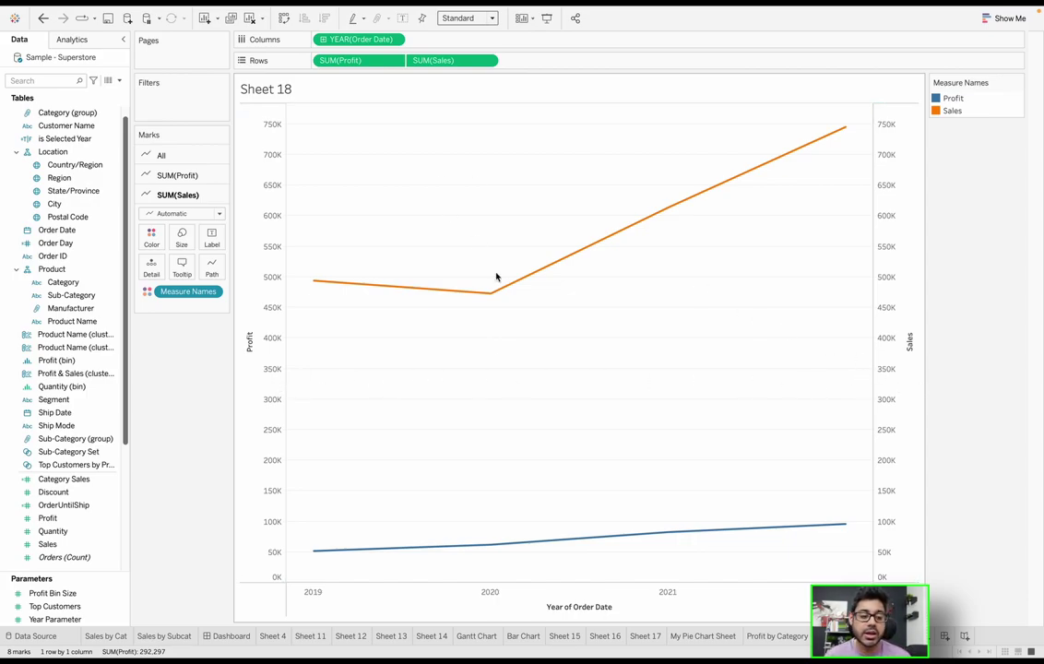
- Hide the header of the Sales axis in the dual-axis line chart
{"action": "mouse_move", "coordinate": [319, 551]}
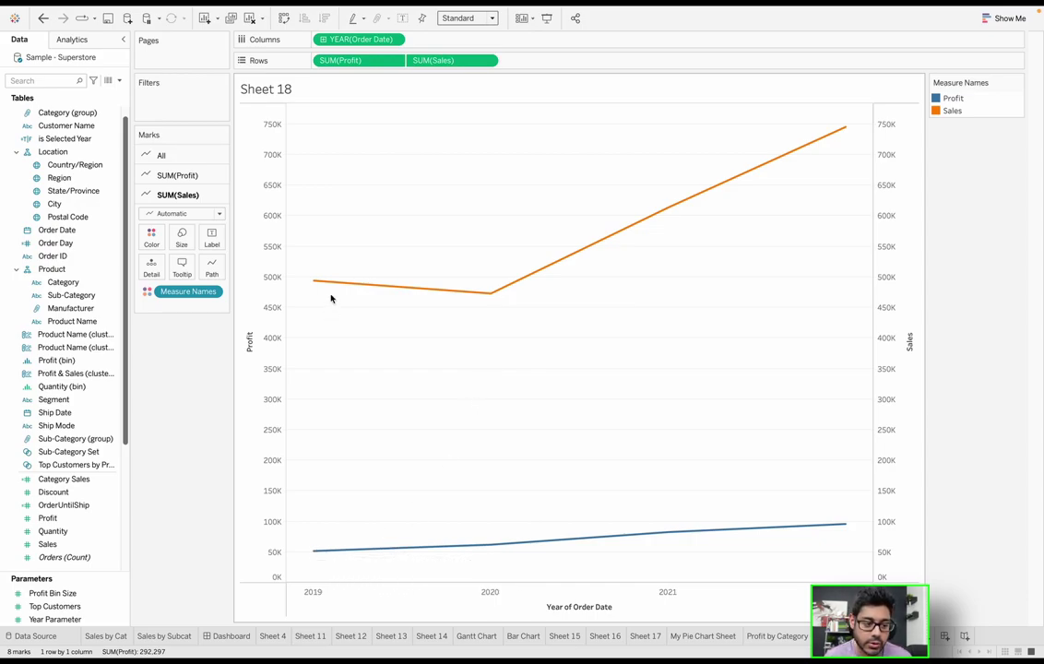
{"action": "mouse_move", "coordinate": [313, 285]}
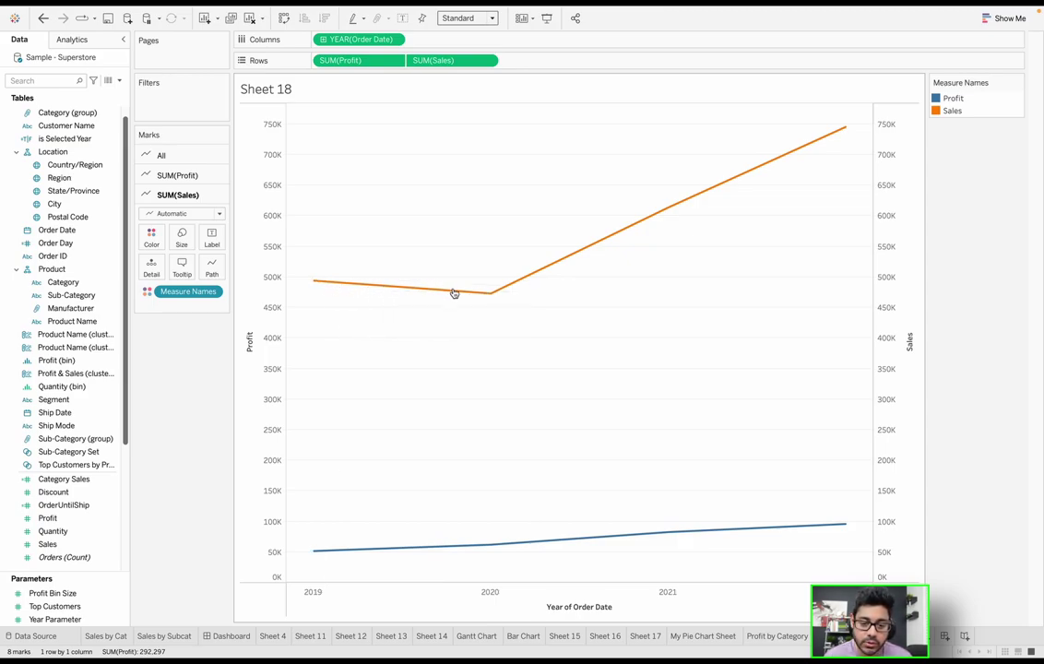
{"action": "right_click", "coordinate": [893, 243]}
{"action": "left_click", "coordinate": [918, 355]}
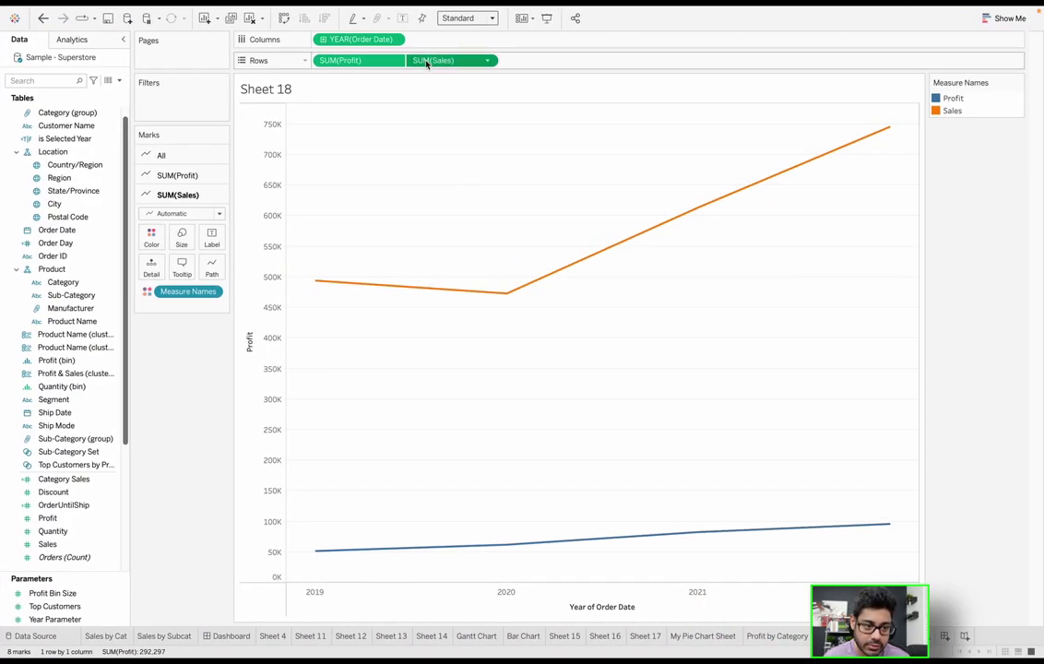
{"action": "right_click", "coordinate": [427, 63]}
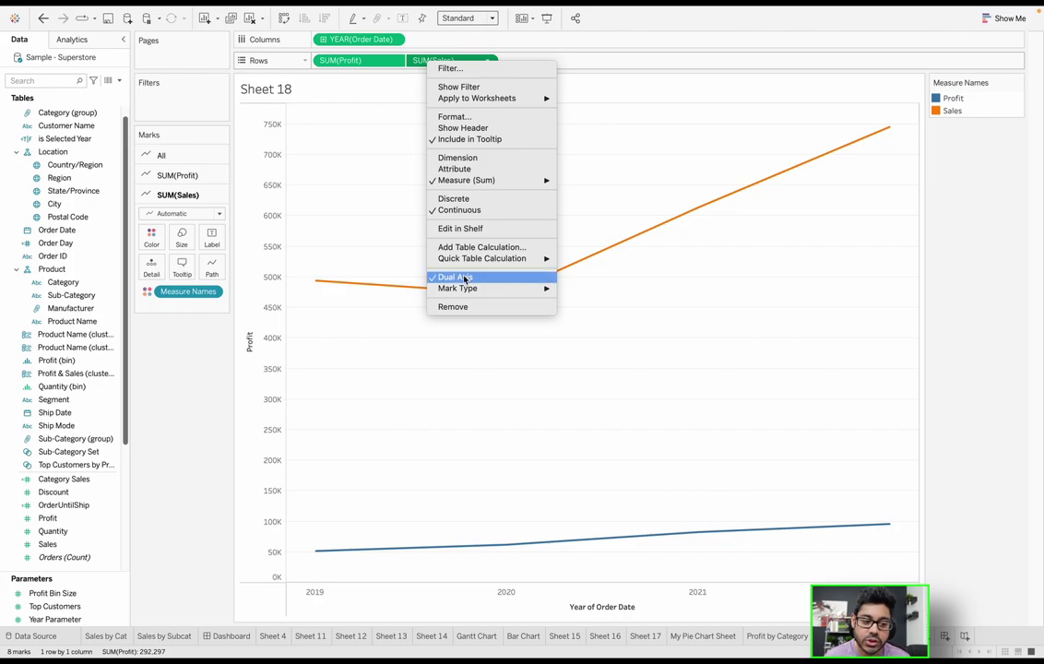
{"action": "left_click", "coordinate": [938, 259]}
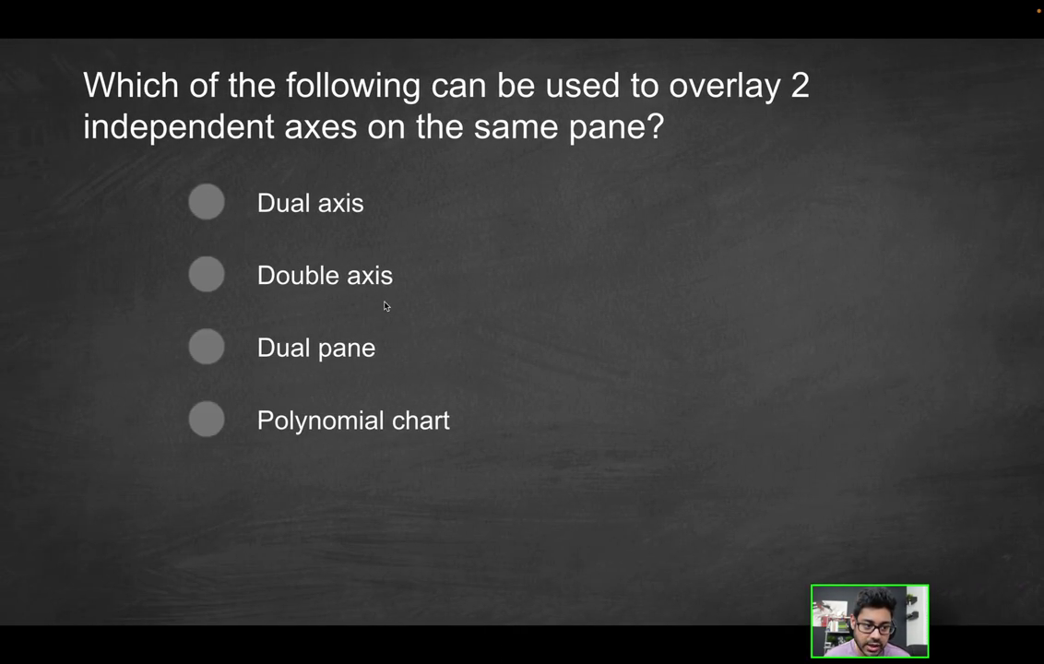
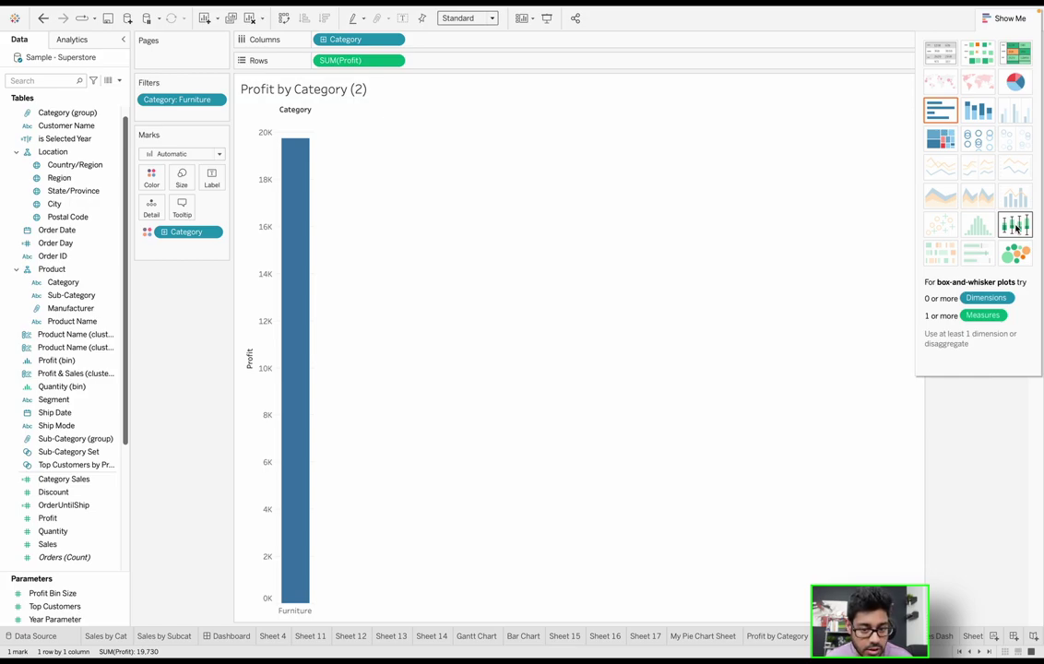
- Convert the Furniture profit bar chart into a box-and-whisker plot and turn off Aggregate Measures
{"action": "left_click", "coordinate": [1016, 227]}
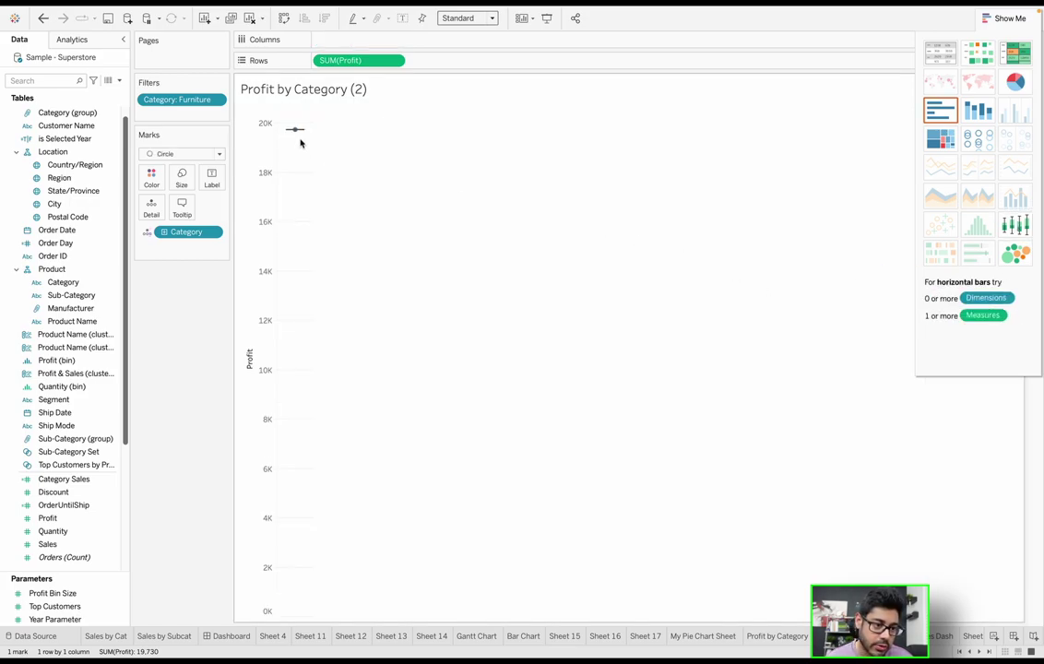
{"action": "mouse_move", "coordinate": [300, 135]}
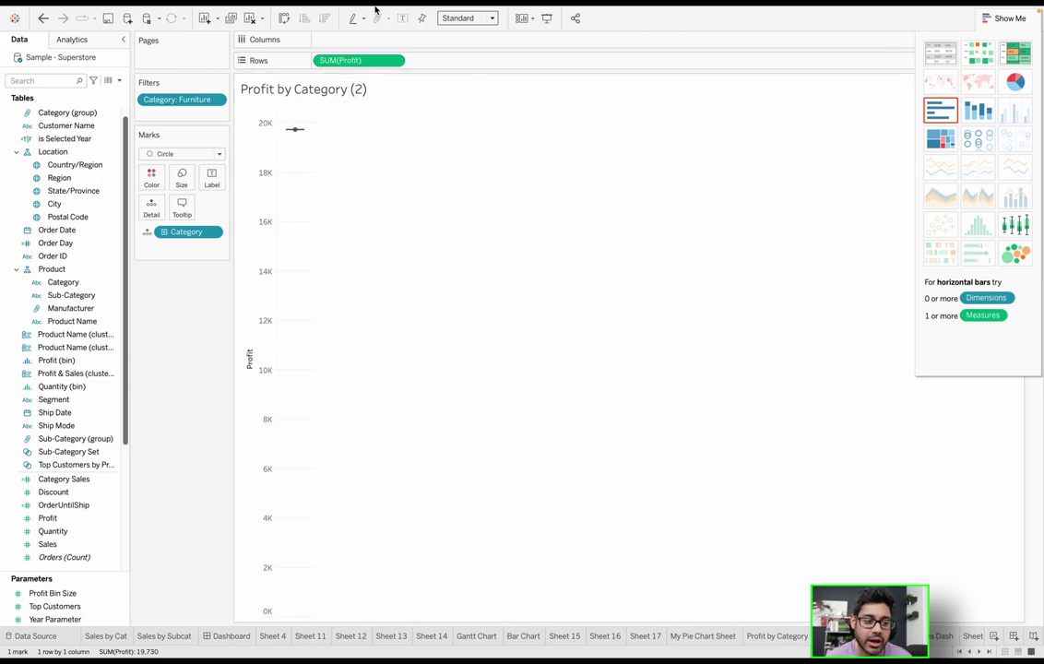
{"action": "mouse_move", "coordinate": [335, 5]}
{"action": "left_click", "coordinate": [300, 14]}
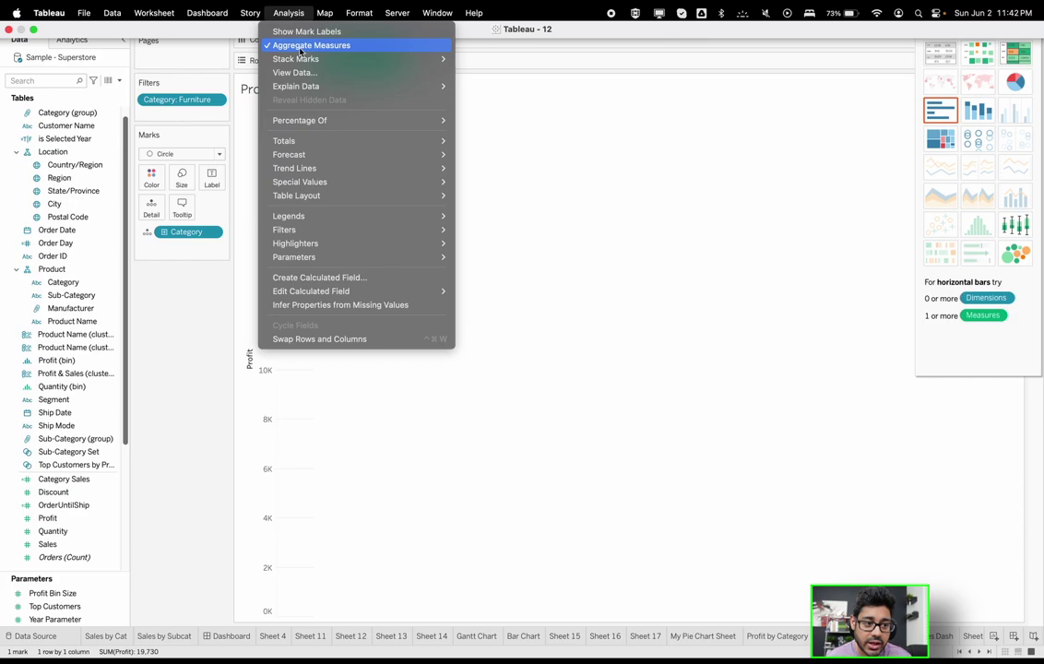
{"action": "left_click", "coordinate": [300, 46]}
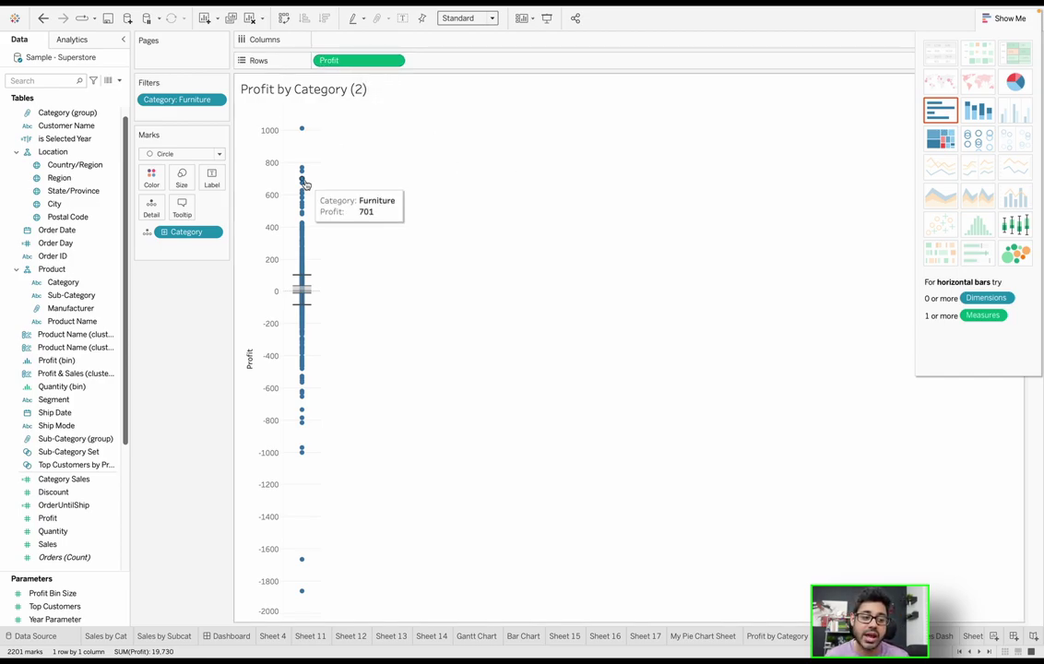
- Fit the Furniture profit box plot to Entire View
{"action": "mouse_move", "coordinate": [307, 225]}
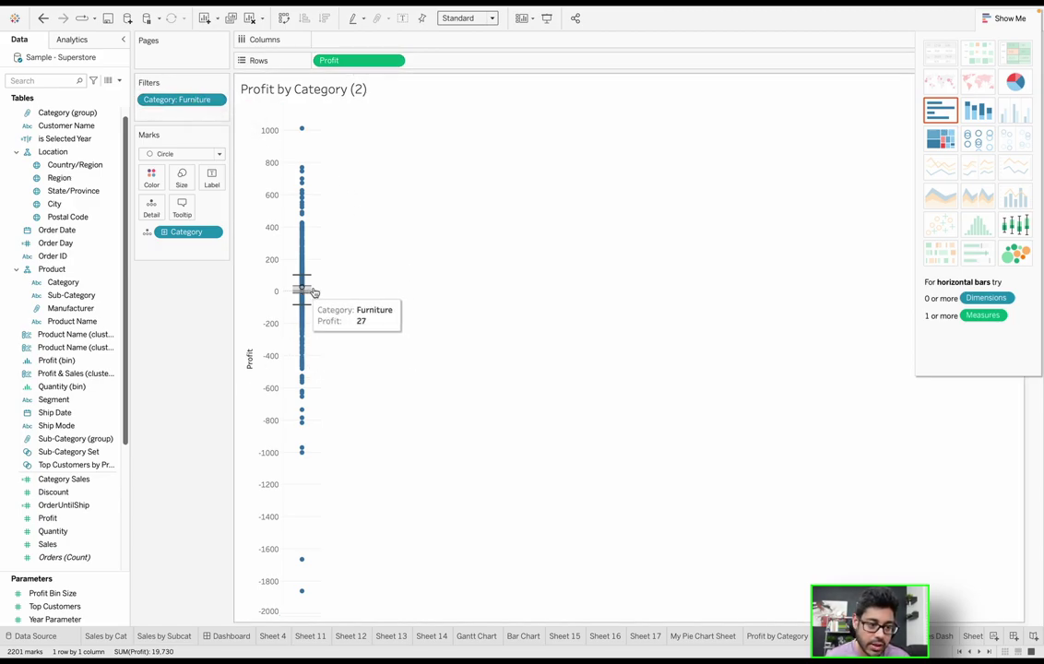
{"action": "mouse_move", "coordinate": [306, 290]}
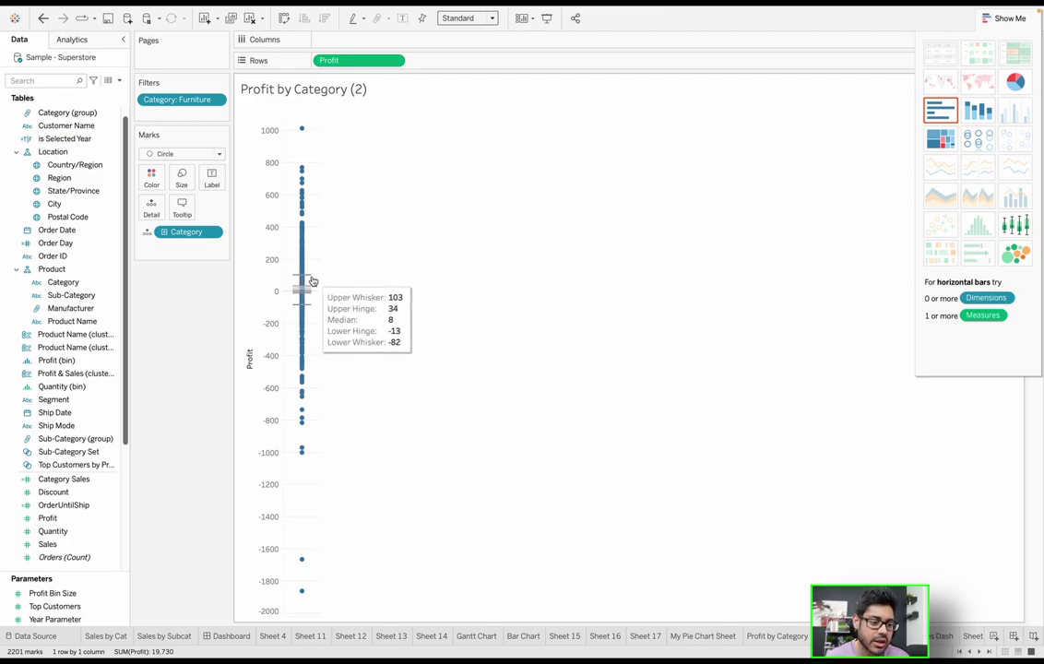
{"action": "left_click", "coordinate": [490, 17]}
{"action": "left_click", "coordinate": [483, 59]}
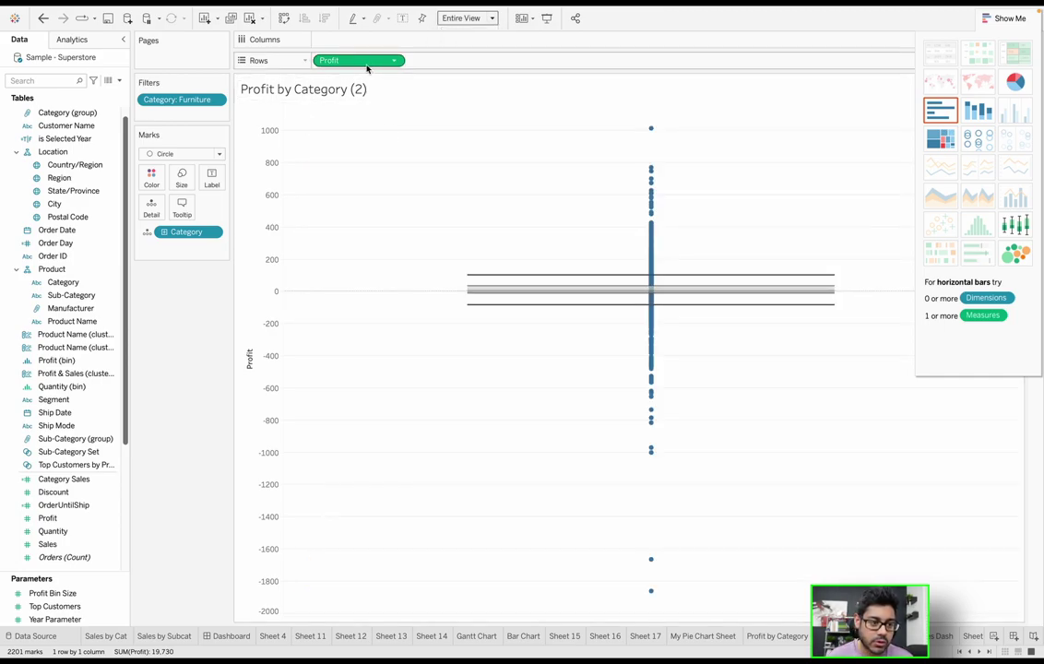
- Filter Profit to the range of values from -400 to 400
{"action": "left_click_drag", "start_coordinate": [367, 61], "coordinate": [179, 103]}
{"action": "left_click", "coordinate": [415, 247]}
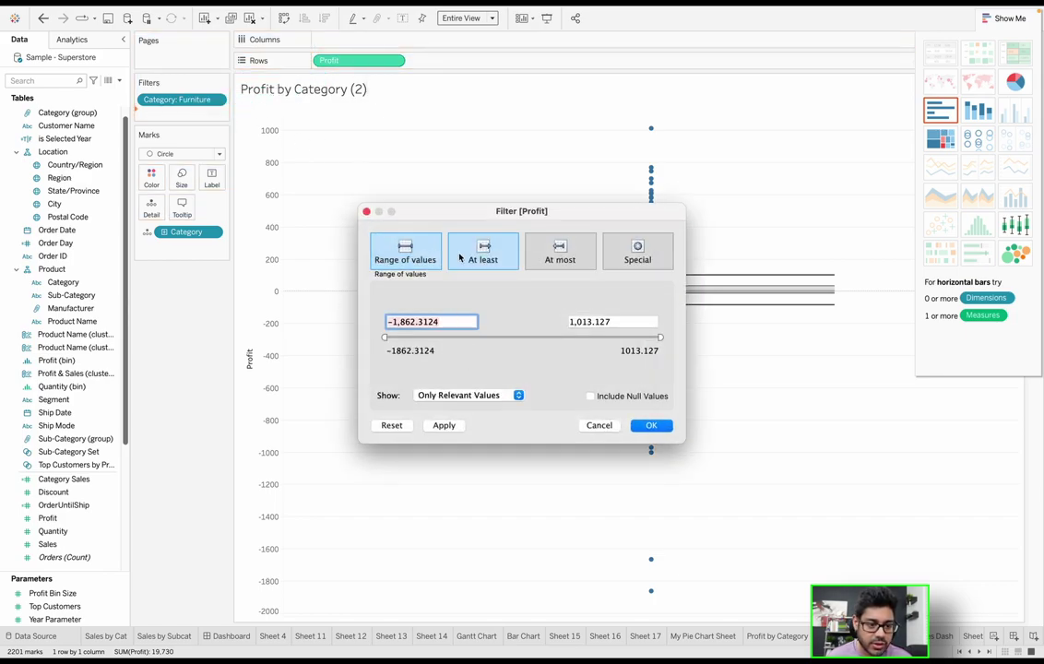
{"action": "left_click_drag", "start_coordinate": [433, 211], "coordinate": [493, 378]}
{"action": "type", "text": "-40"}
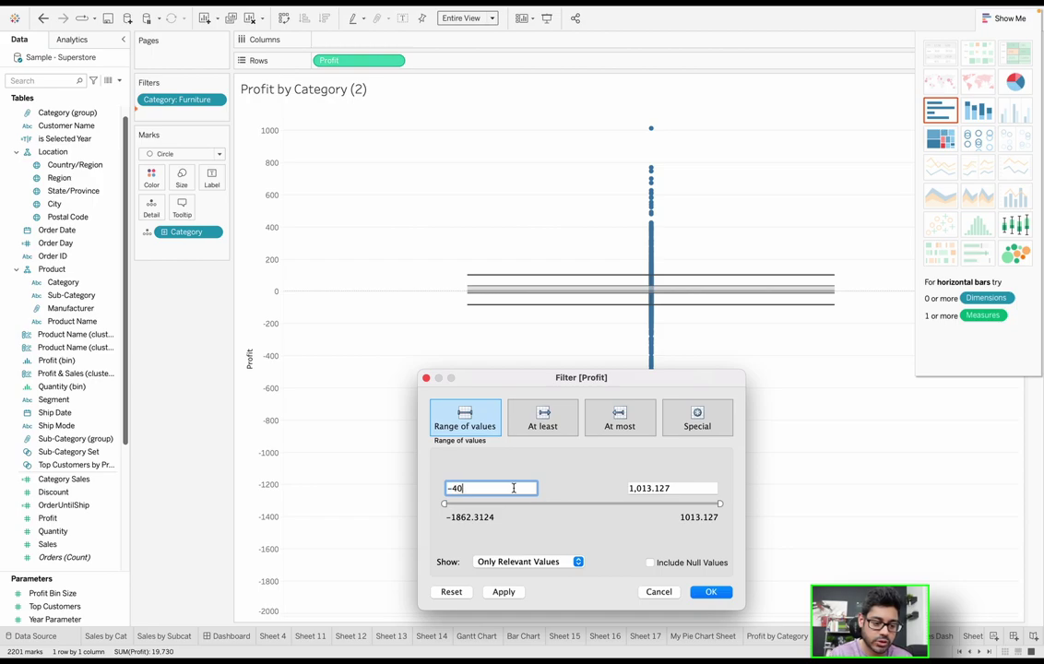
{"action": "type", "text": "0"}
{"action": "key", "text": "Tab"}
{"action": "type", "text": "400"}
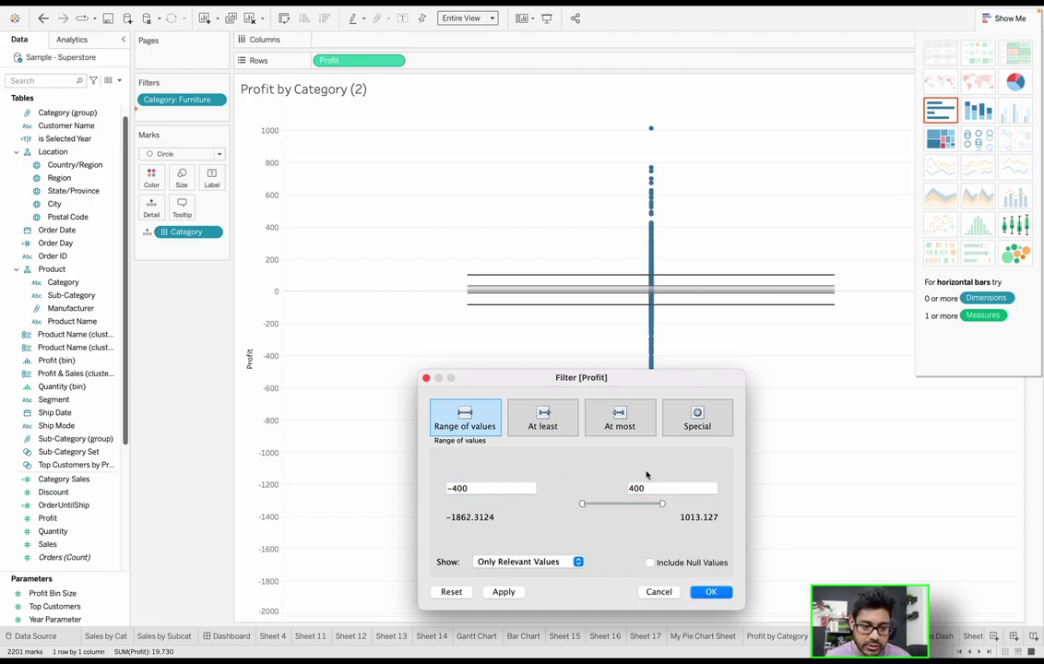
{"action": "left_click", "coordinate": [714, 592]}
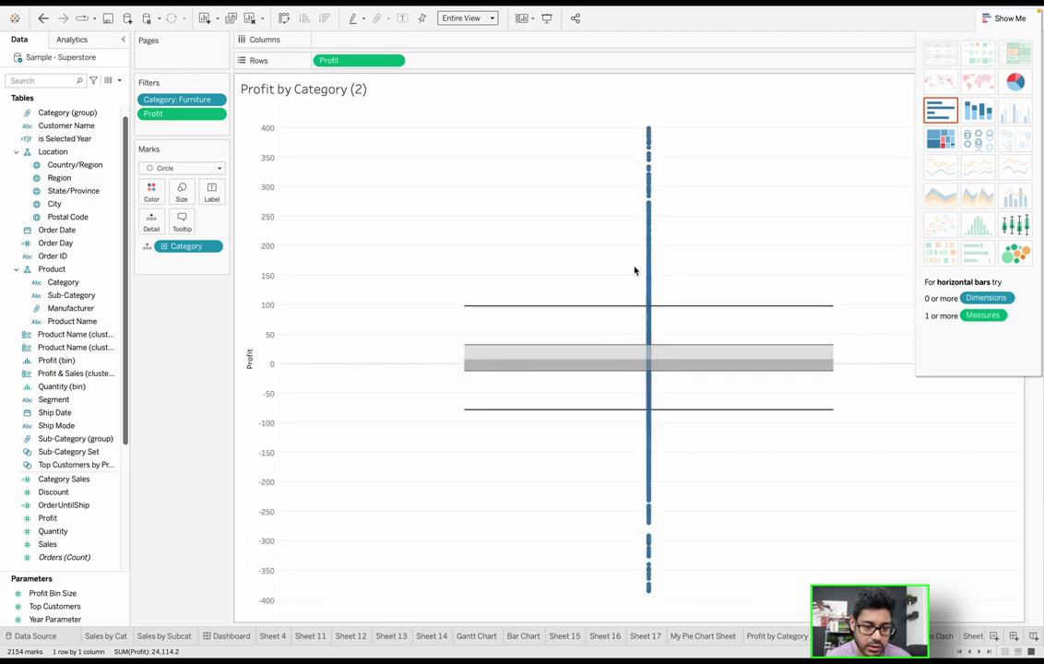
- Inspect the Furniture box plot's hinges, whiskers and individual marks, and review its box plot options without changing them
{"action": "mouse_move", "coordinate": [643, 384]}
{"action": "mouse_move", "coordinate": [611, 305]}
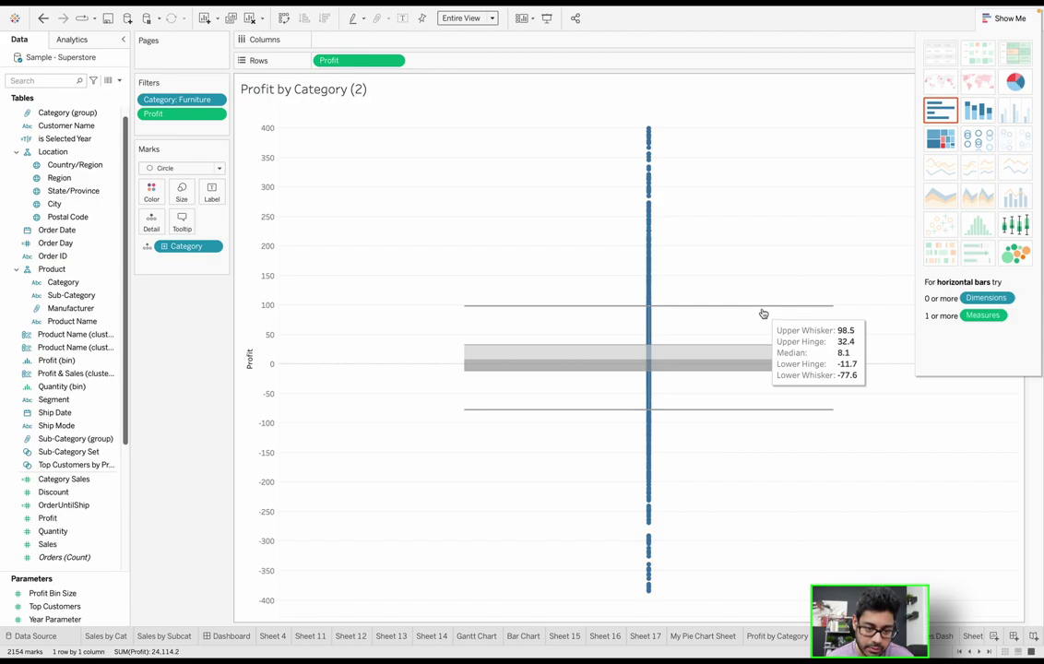
{"action": "mouse_move", "coordinate": [649, 284]}
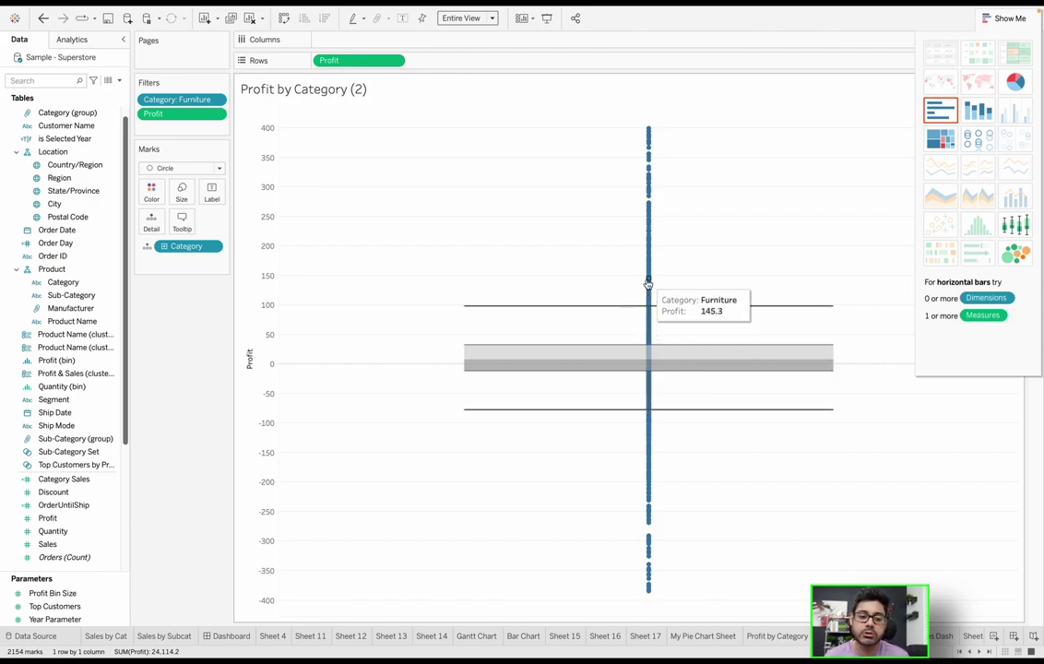
{"action": "mouse_move", "coordinate": [666, 347]}
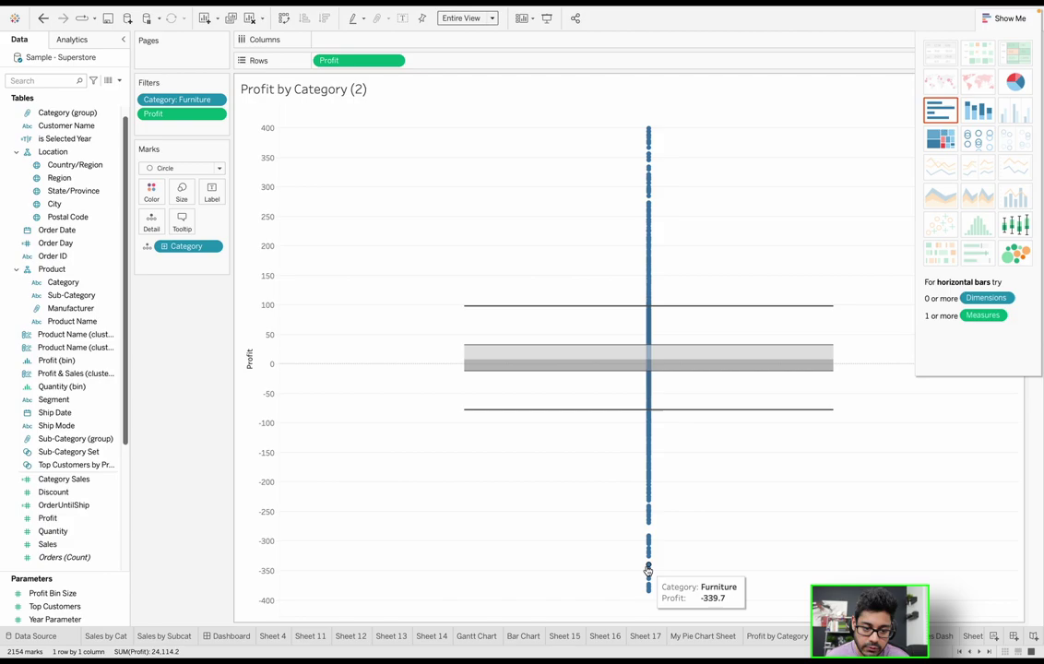
{"action": "right_click", "coordinate": [674, 313]}
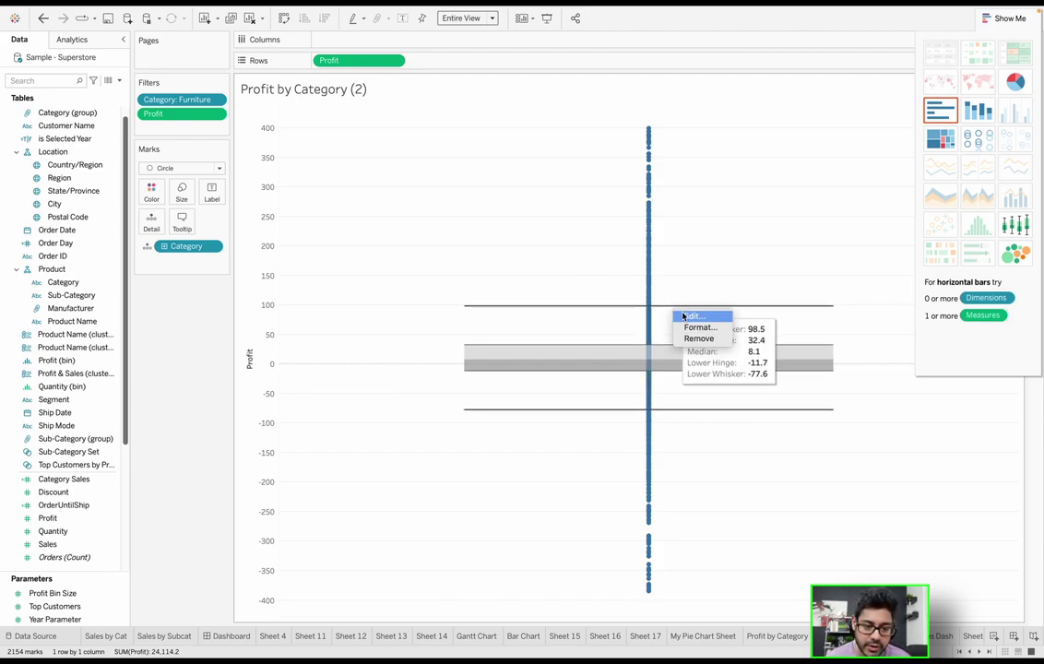
{"action": "left_click", "coordinate": [687, 315]}
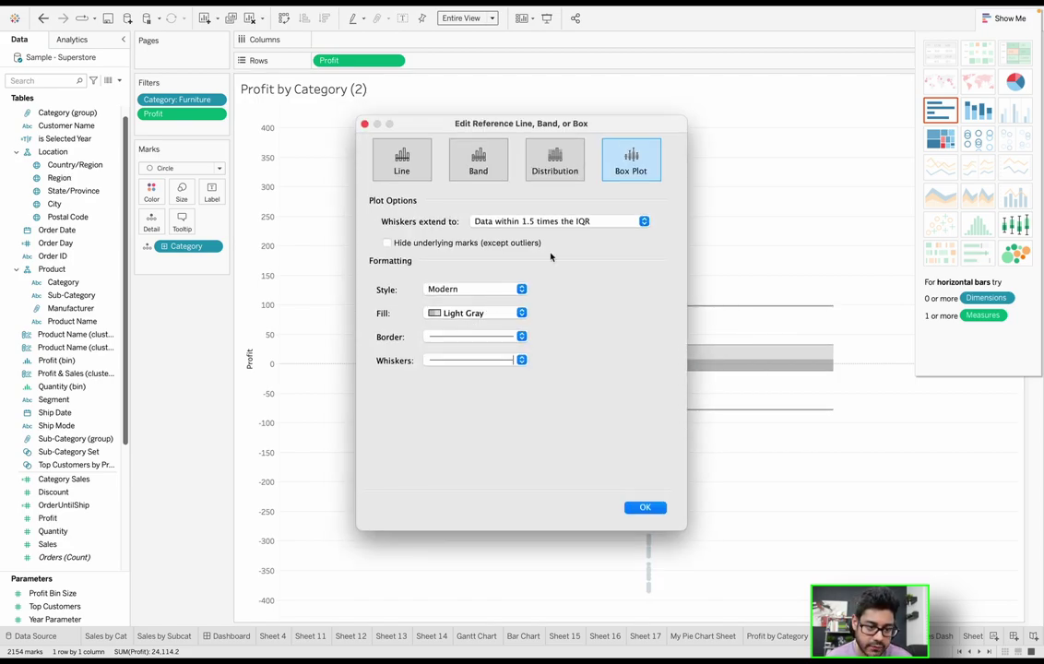
{"action": "left_click", "coordinate": [364, 123]}
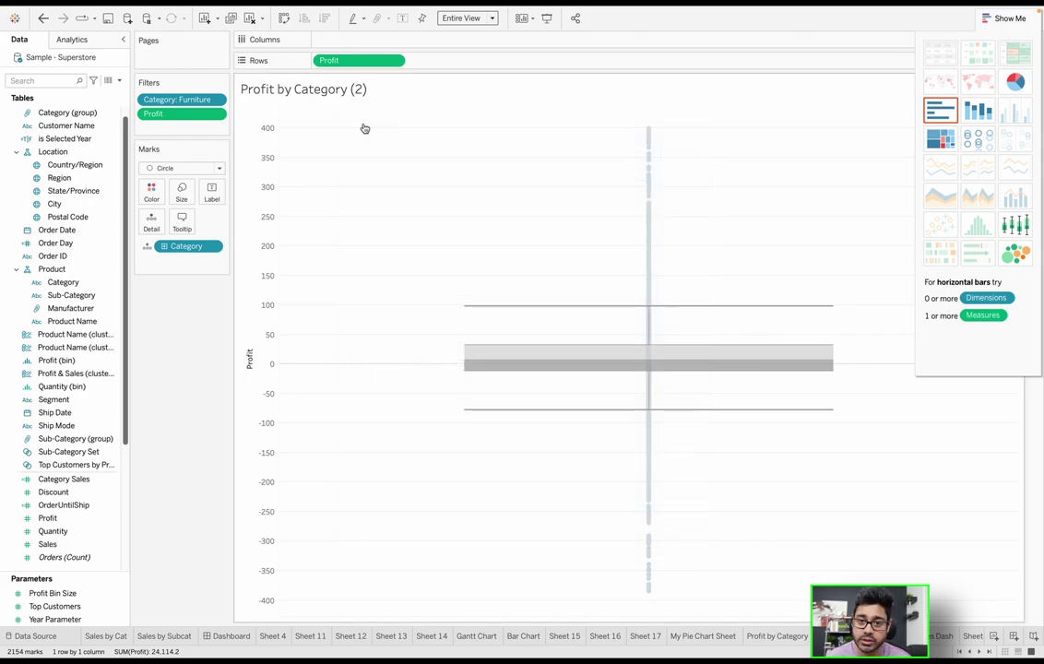
- Switch to Chrome and read the introduction of Tableau's "Build a Box Plot" help page
{"action": "mouse_move", "coordinate": [545, 367]}
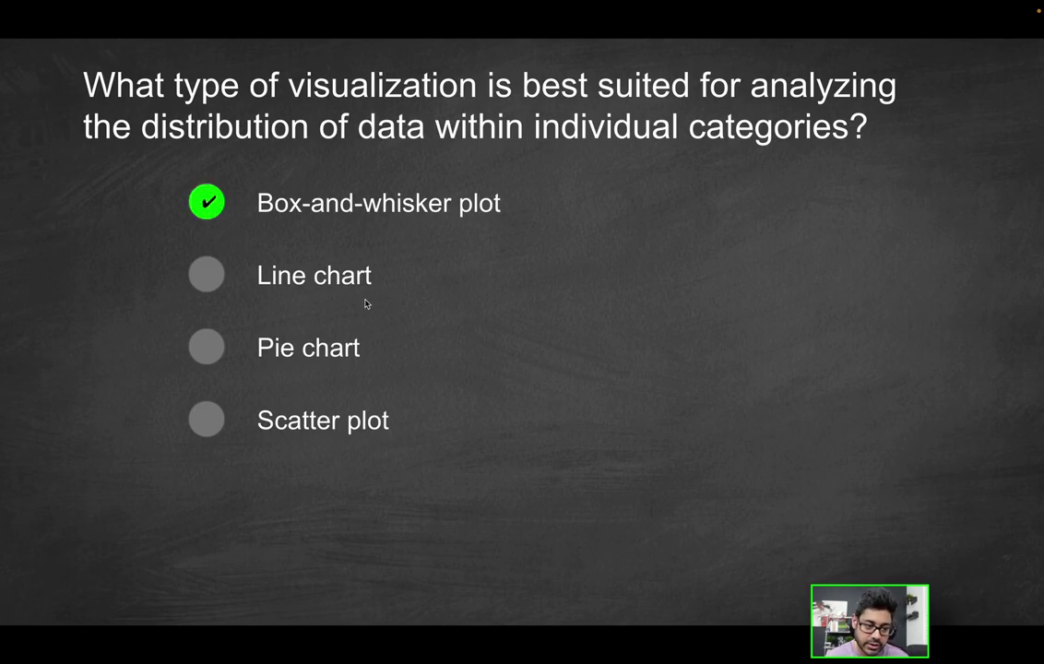
{"action": "key", "text": "ctrl+Left"}
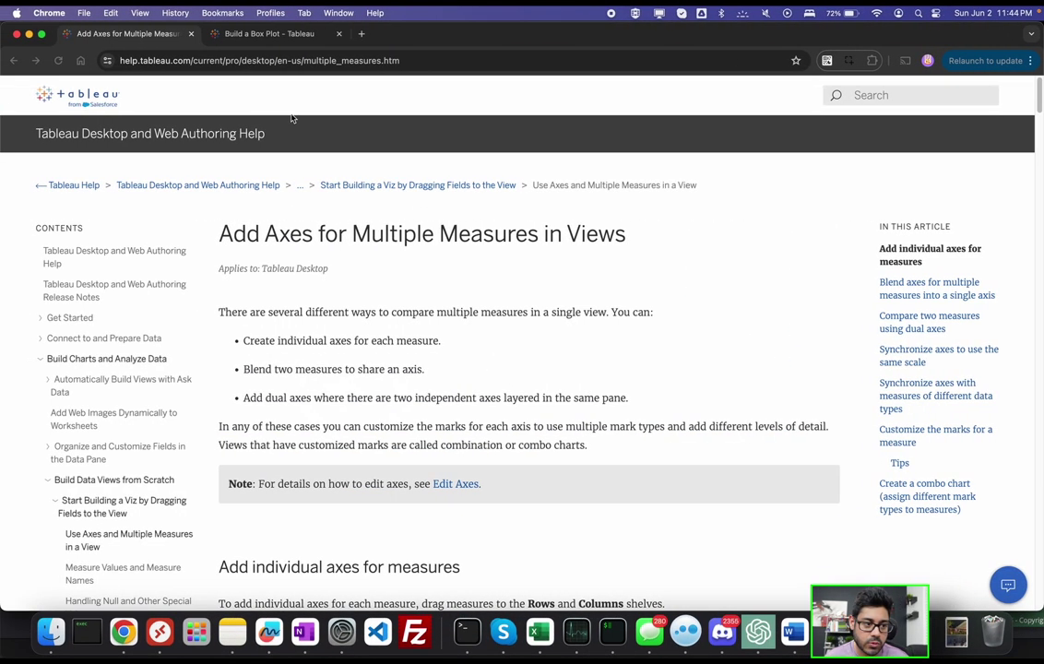
{"action": "left_click", "coordinate": [262, 34]}
{"action": "left_click", "coordinate": [312, 311]}
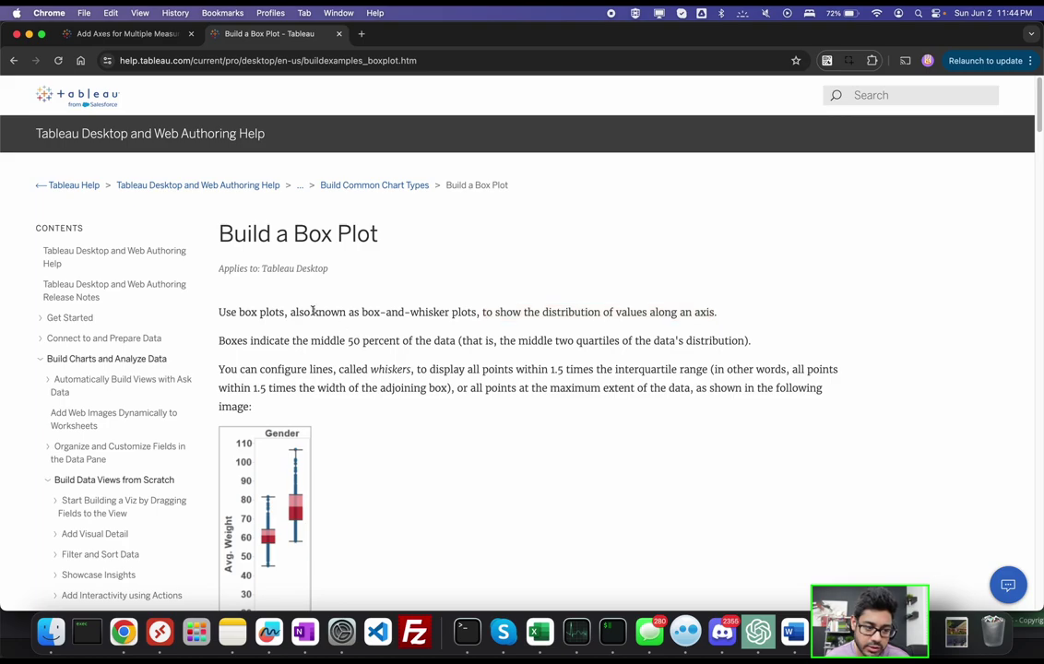
{"action": "left_click_drag", "start_coordinate": [218, 234], "coordinate": [394, 243]}
{"action": "left_click_drag", "start_coordinate": [219, 312], "coordinate": [702, 318]}
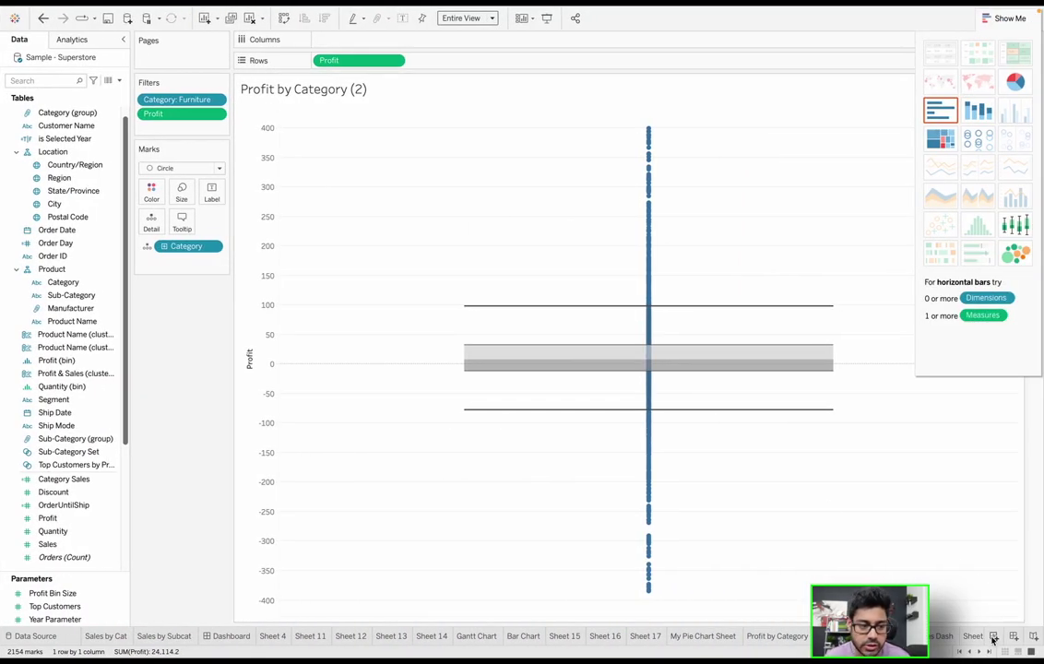
- Build a vertical bar chart of Sales by Sub-Category on a new worksheet and hide Show Me
{"action": "left_click", "coordinate": [993, 636]}
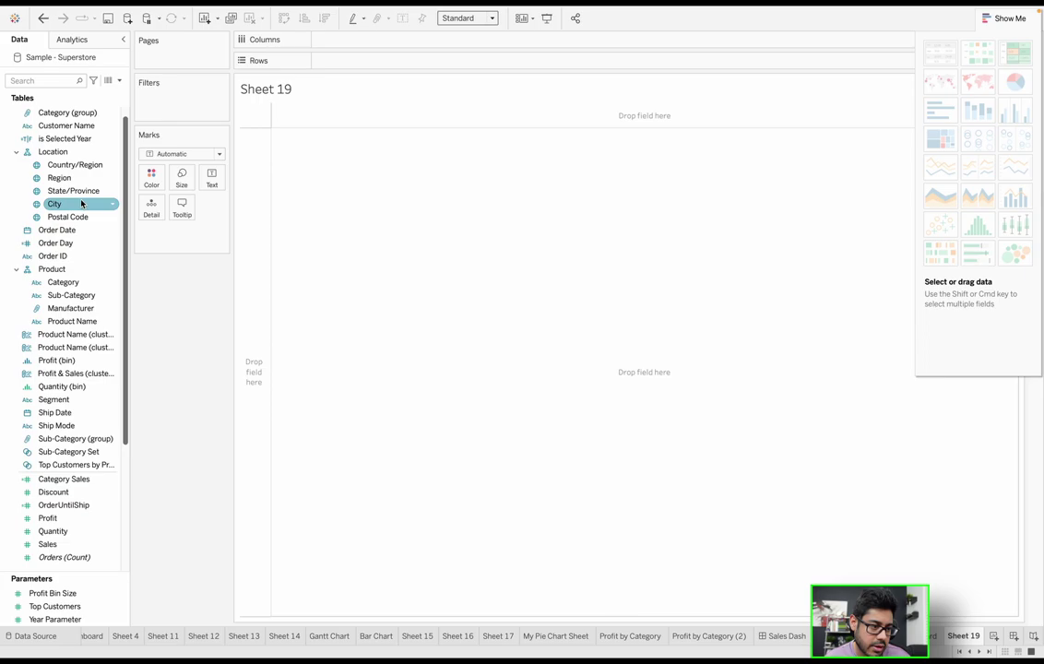
{"action": "left_click", "coordinate": [61, 283]}
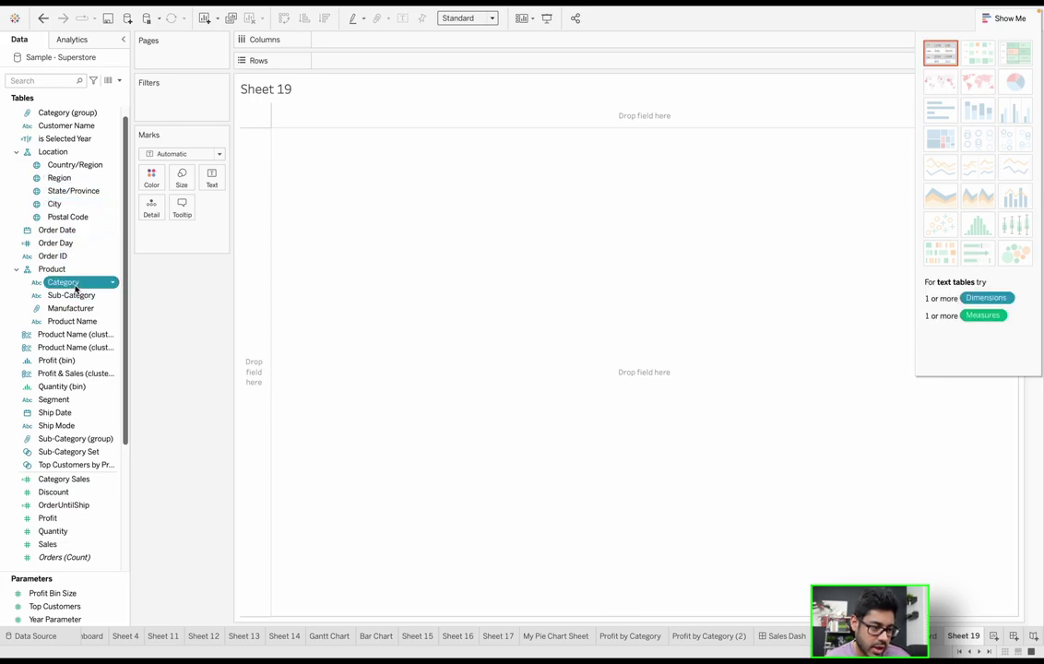
{"action": "left_click", "coordinate": [76, 295]}
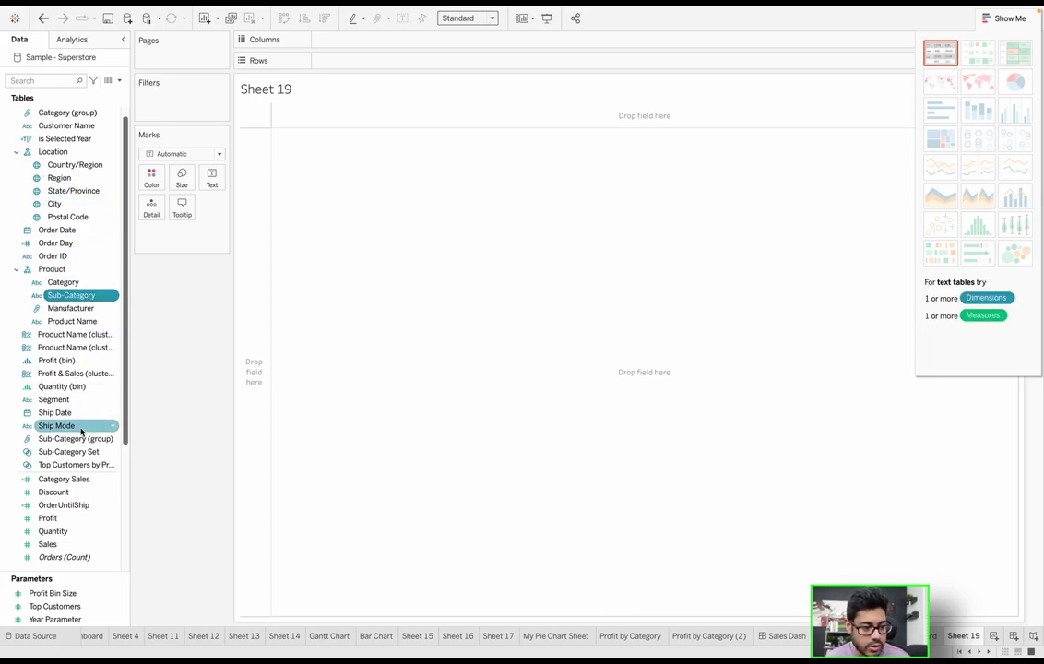
{"action": "left_click", "coordinate": [53, 545], "text": "ctrl"}
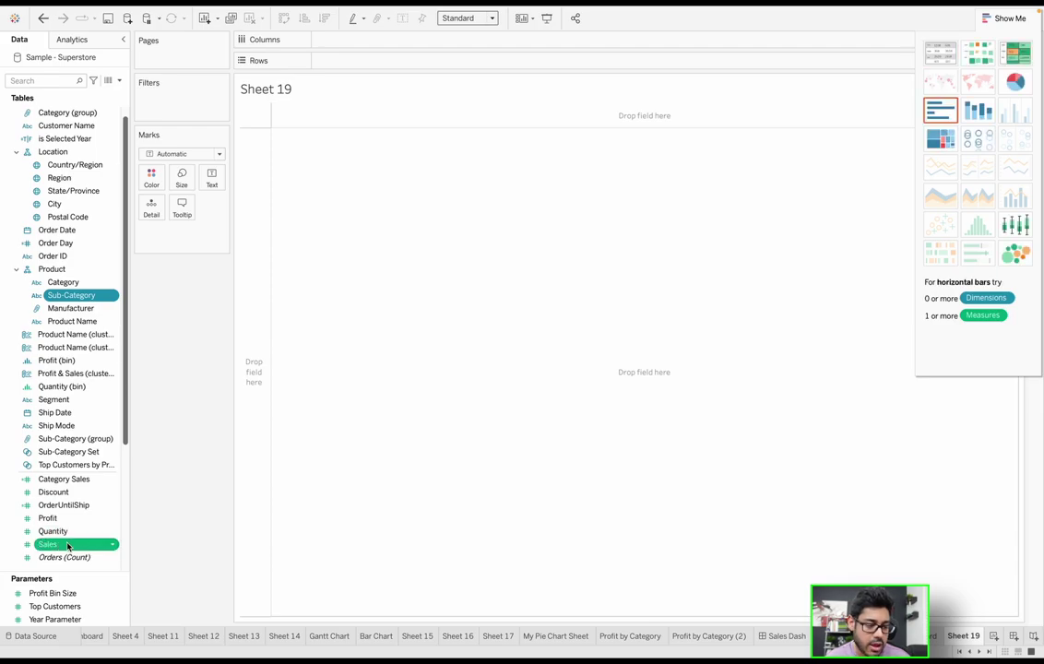
{"action": "left_click_drag", "start_coordinate": [64, 550], "coordinate": [561, 289]}
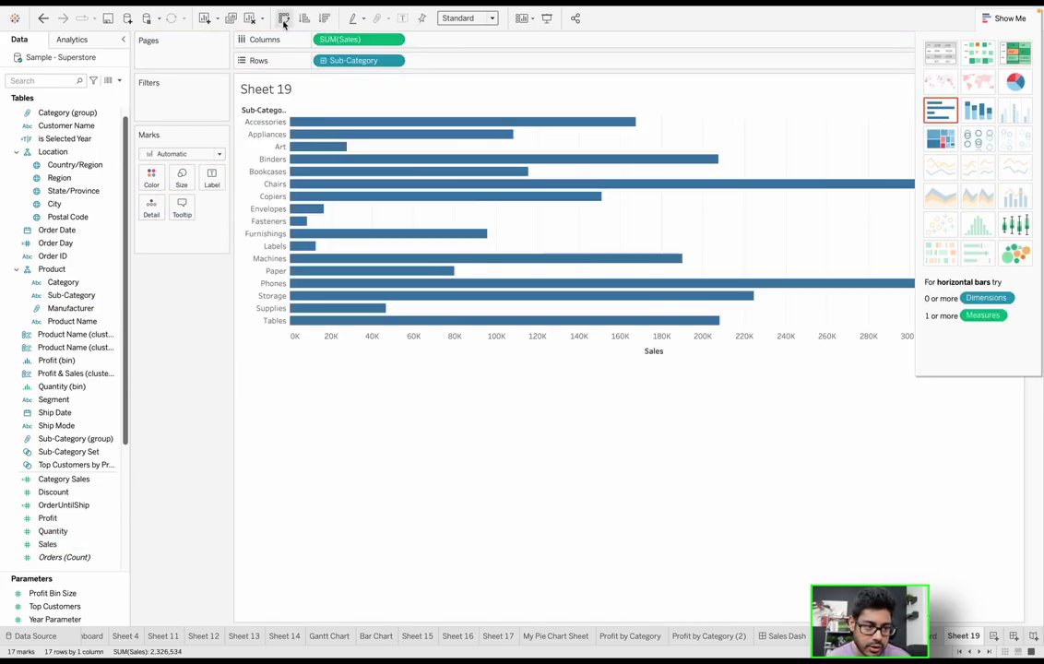
{"action": "left_click", "coordinate": [283, 18]}
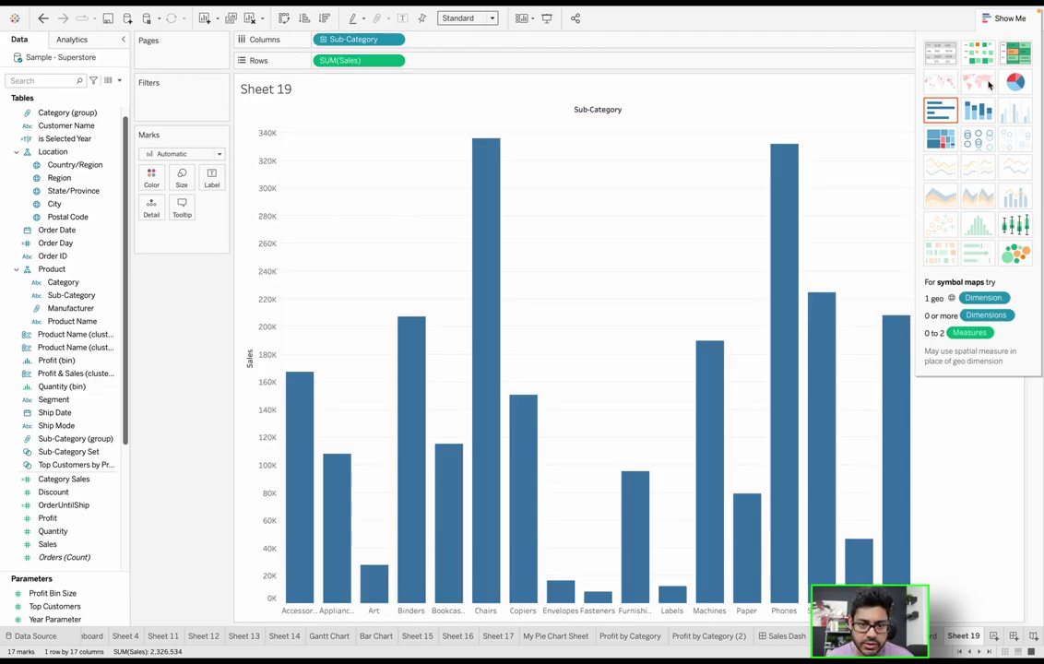
{"action": "left_click", "coordinate": [996, 17]}
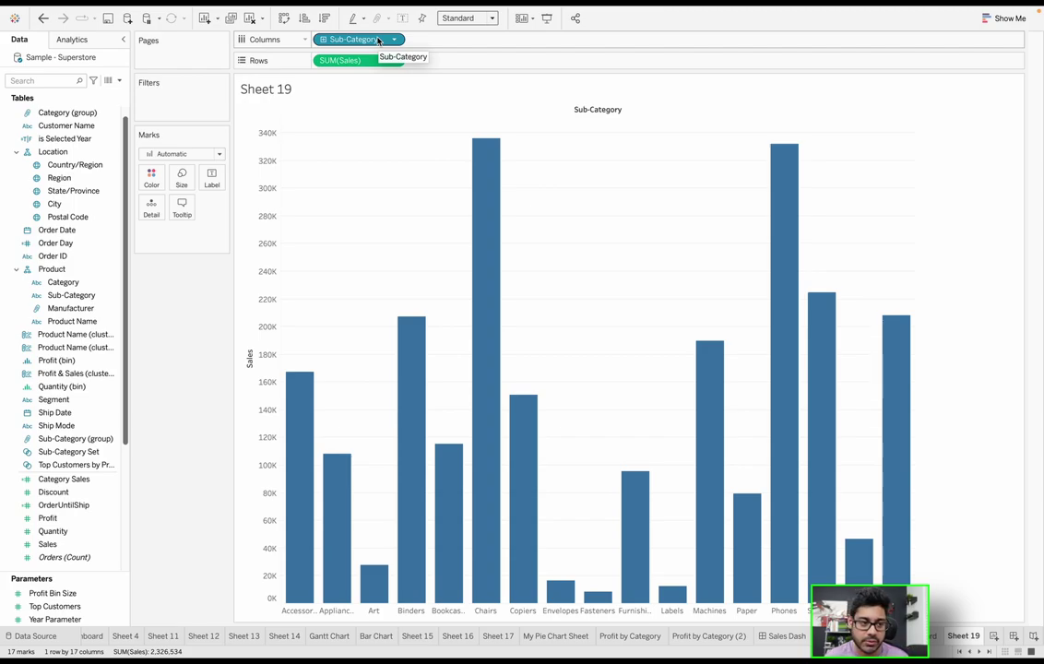
- Color the bars by Sub-Category while keeping Sub-Category on Columns
{"action": "left_click_drag", "start_coordinate": [377, 41], "coordinate": [343, 42]}
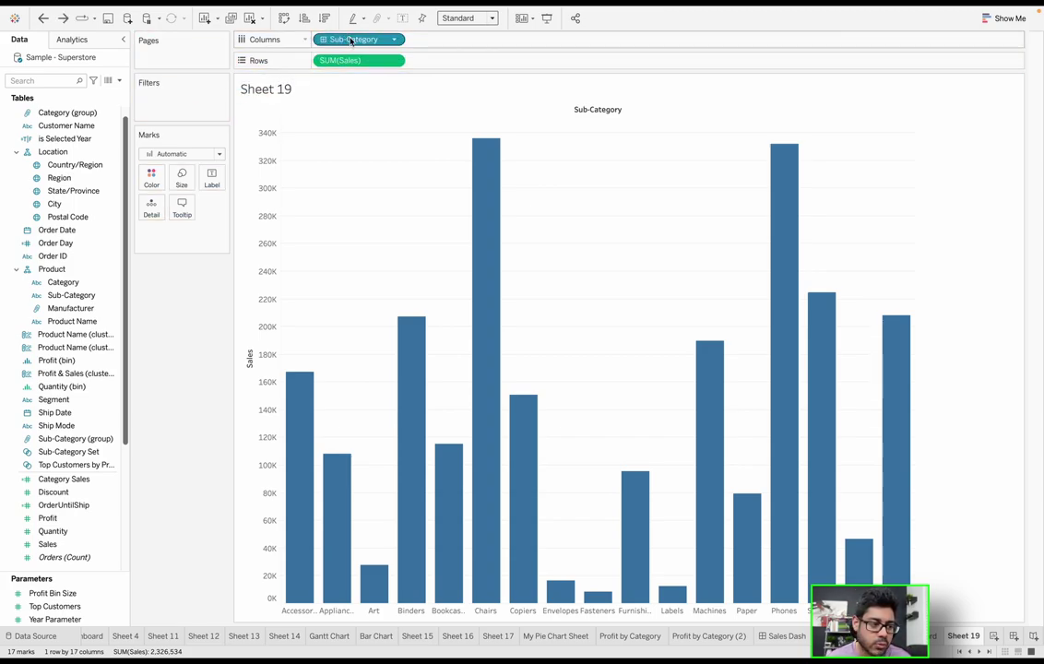
{"action": "left_click_drag", "start_coordinate": [359, 41], "coordinate": [161, 180]}
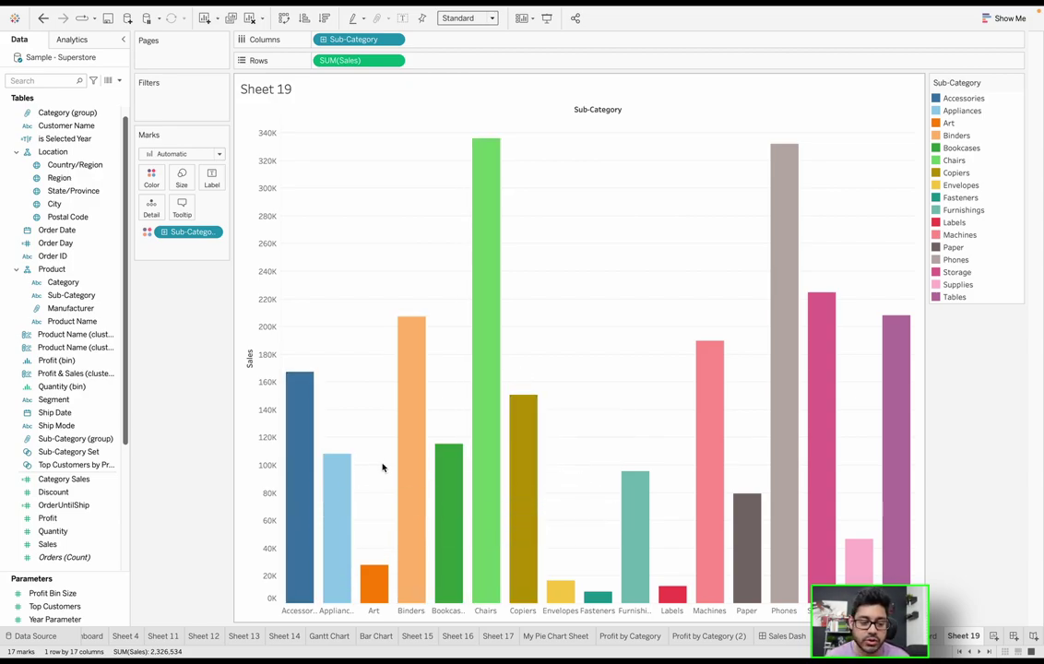
- Preview the Traffic Light and Nuriel Stone palettes for the Sub-Category colors
{"action": "left_click", "coordinate": [153, 184]}
{"action": "left_click", "coordinate": [176, 219]}
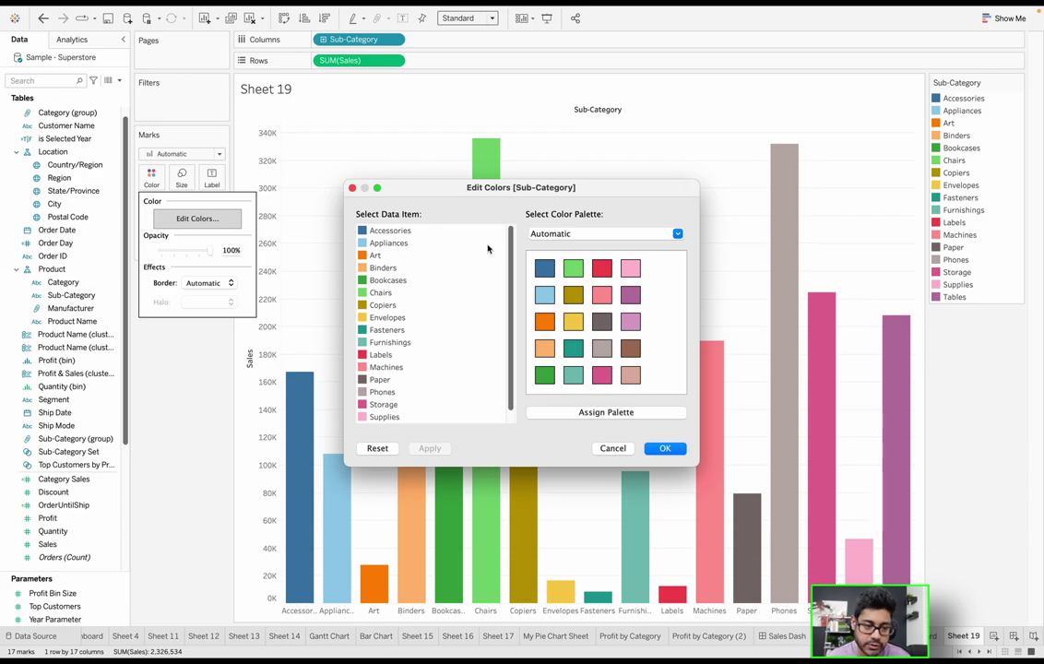
{"action": "left_click", "coordinate": [556, 237]}
{"action": "left_click", "coordinate": [561, 242]}
{"action": "left_click", "coordinate": [566, 235]}
{"action": "left_click", "coordinate": [563, 245]}
{"action": "left_click", "coordinate": [566, 235]}
{"action": "left_click", "coordinate": [568, 265]}
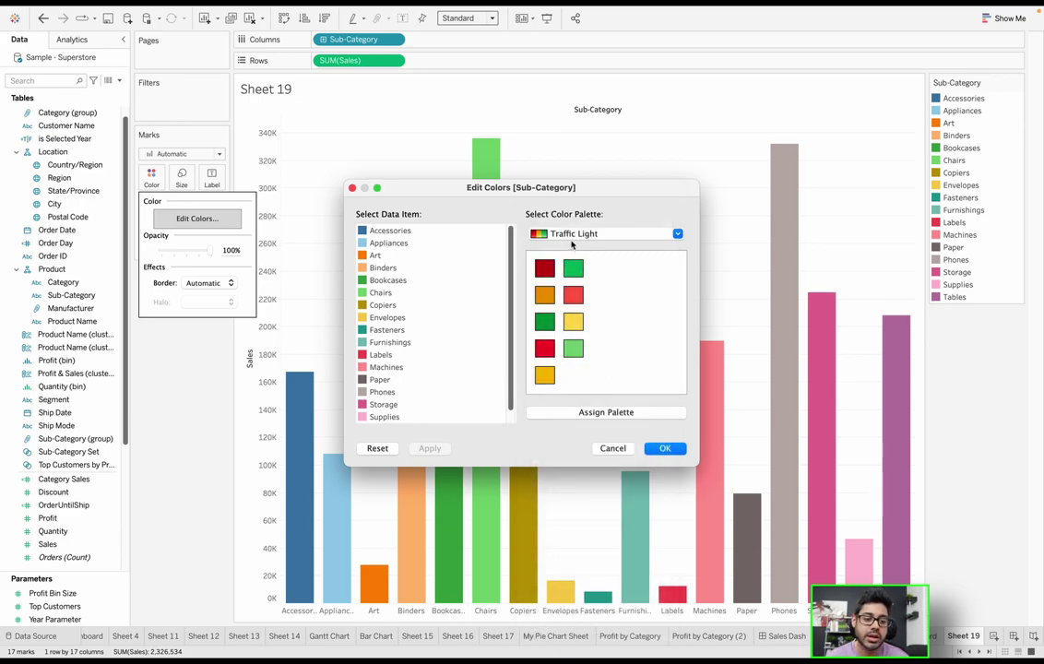
{"action": "left_click", "coordinate": [572, 238]}
{"action": "left_click", "coordinate": [578, 236]}
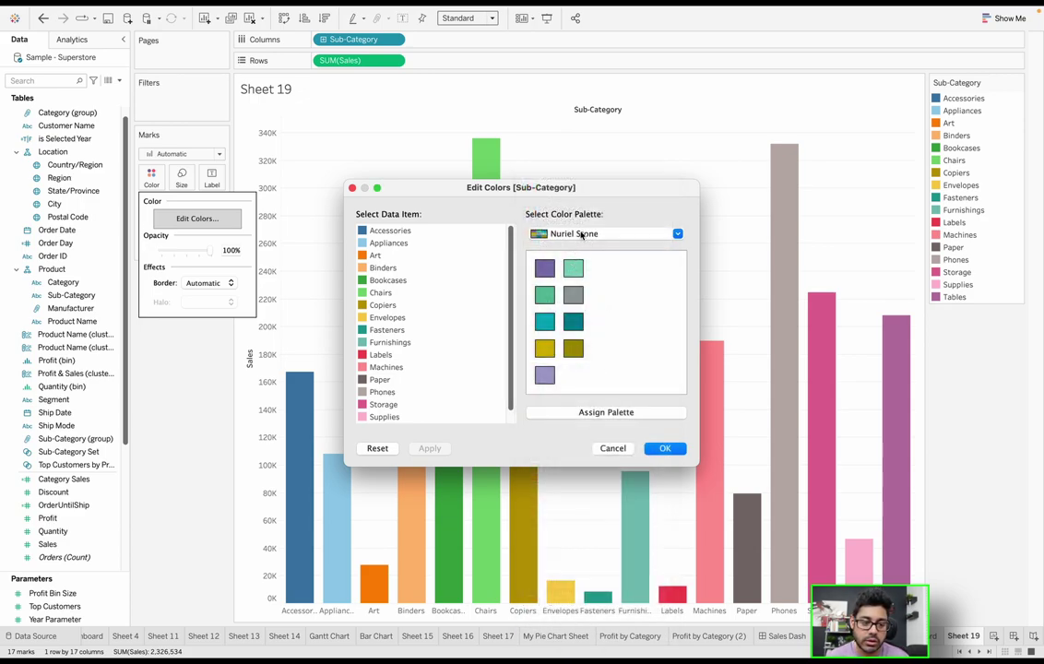
- Select individual sub-categories up to Art, preview the Tableau Classic Medium palette, and cancel the color edit
{"action": "left_click", "coordinate": [385, 233]}
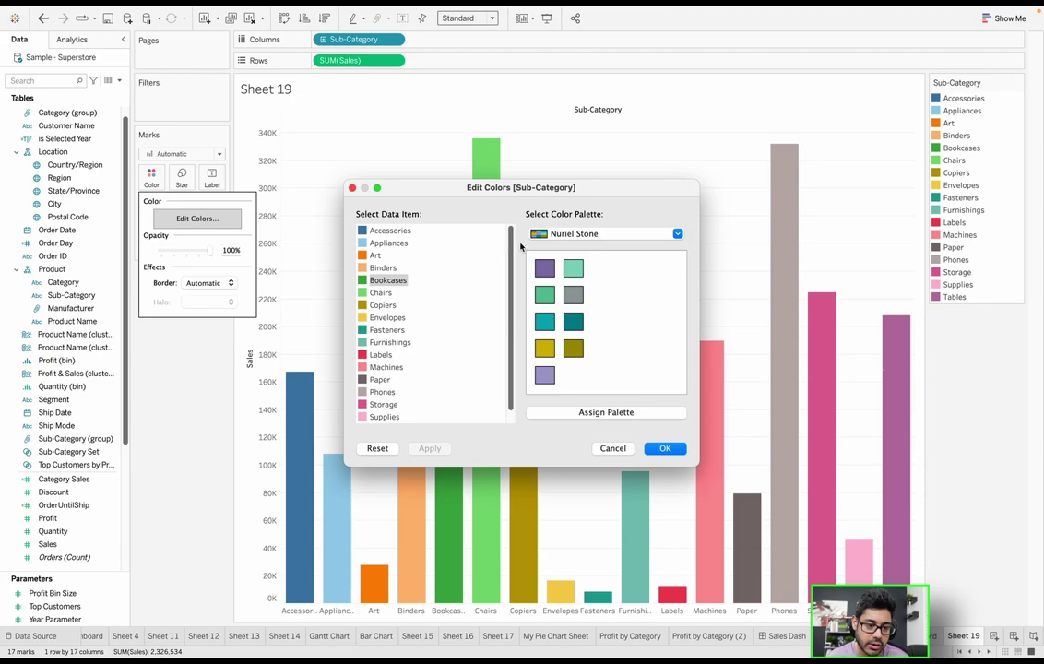
{"action": "left_click", "coordinate": [390, 243]}
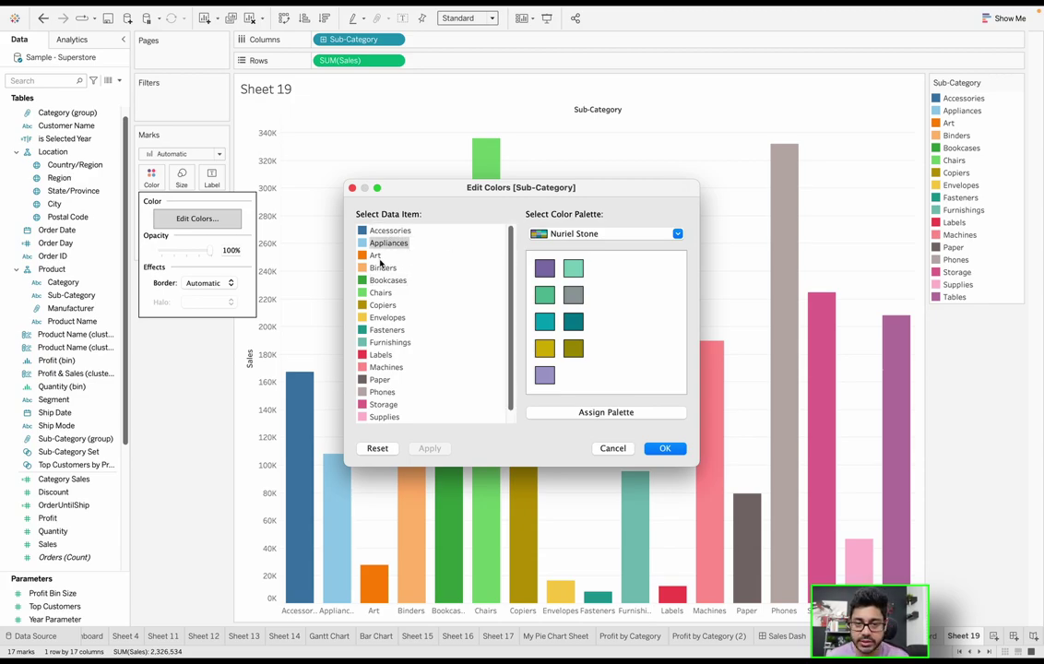
{"action": "left_click", "coordinate": [379, 257]}
{"action": "left_click", "coordinate": [578, 234]}
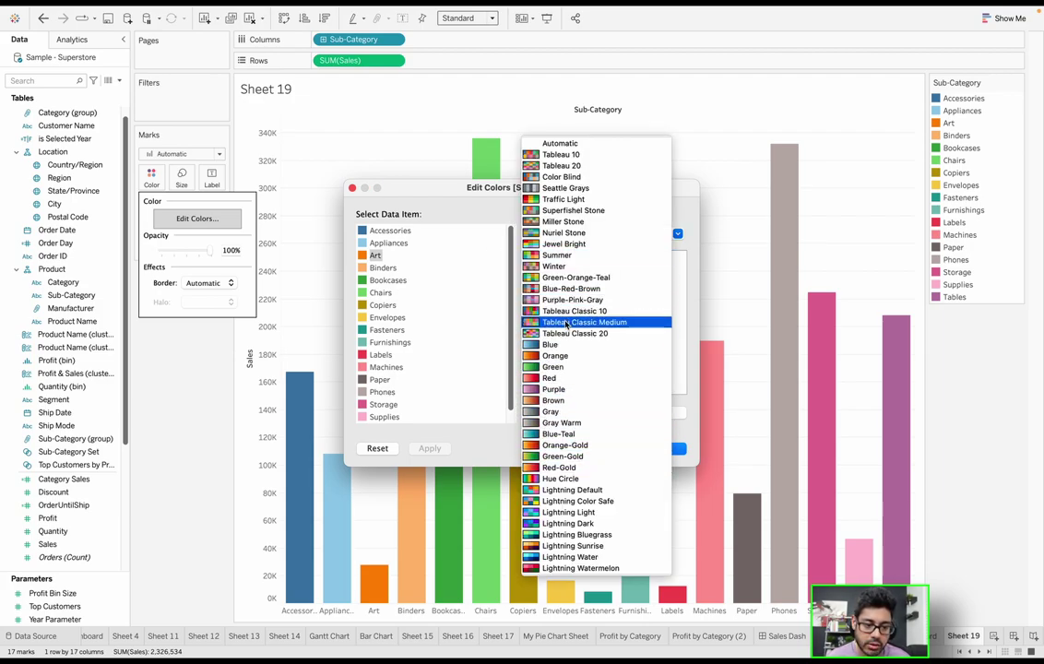
{"action": "left_click", "coordinate": [584, 322]}
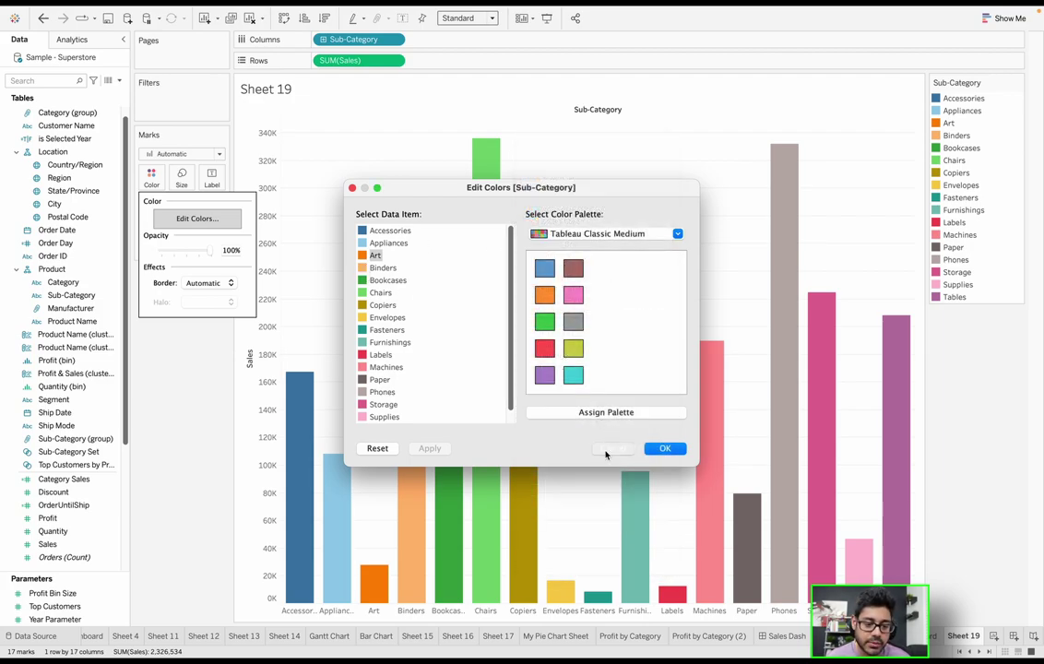
{"action": "left_click", "coordinate": [613, 449]}
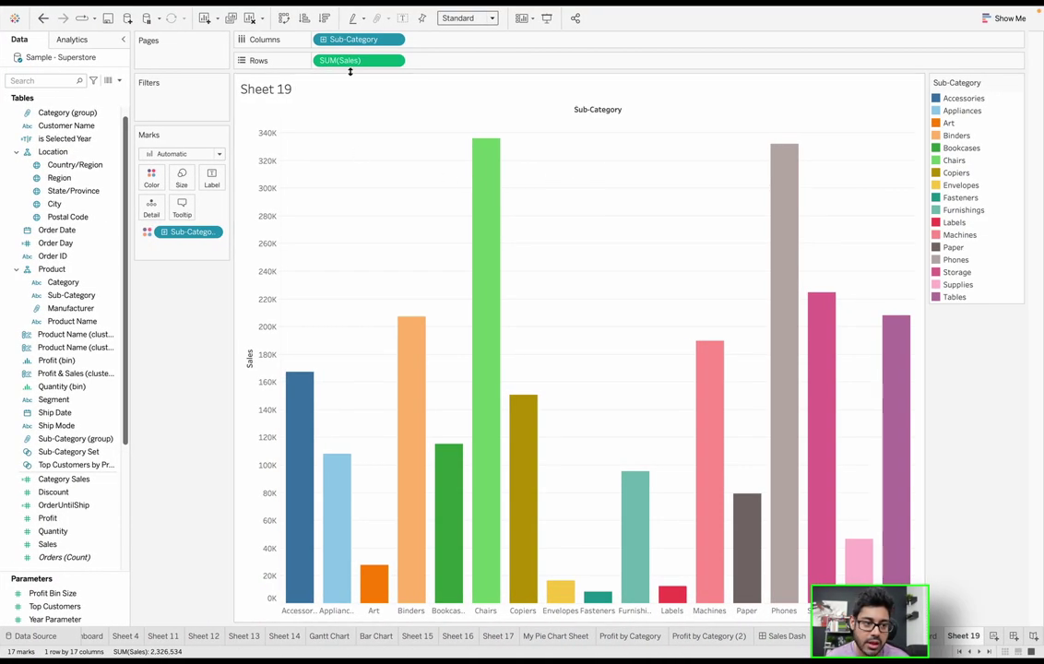
- Color the Sub-Category bars by SUM(Sales) instead, keeping SUM(Sales) on Rows
{"action": "left_click_drag", "start_coordinate": [358, 63], "coordinate": [151, 177]}
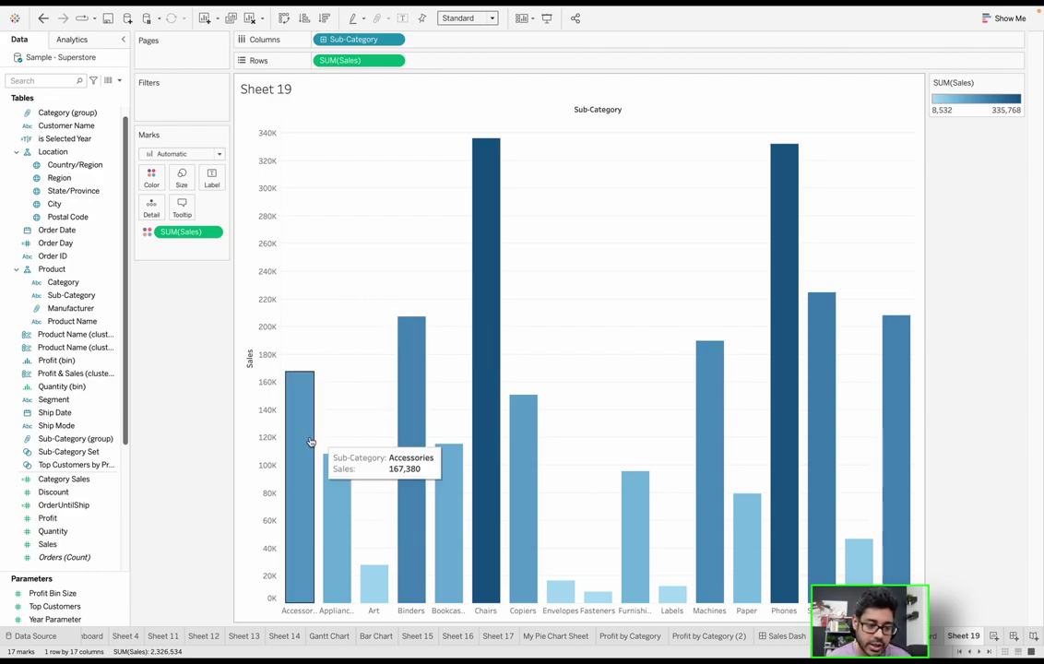
{"action": "mouse_move", "coordinate": [526, 441]}
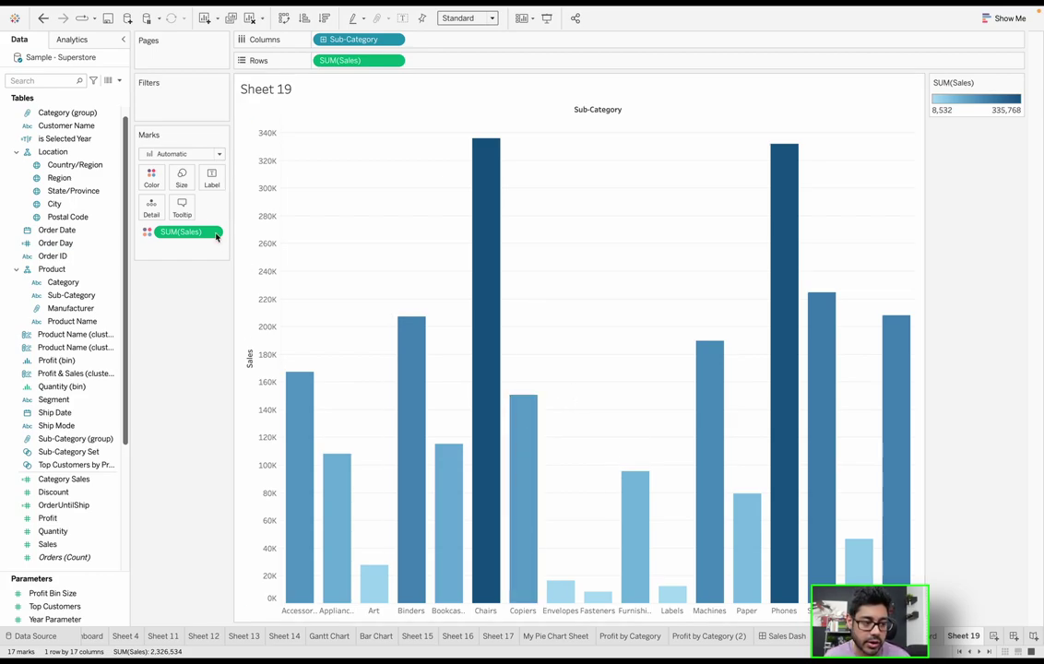
- Review the palette options for the Sales color gradient without changing them, and compare the Fasteners and Chairs bars' shading
{"action": "left_click", "coordinate": [151, 177]}
{"action": "left_click", "coordinate": [183, 216]}
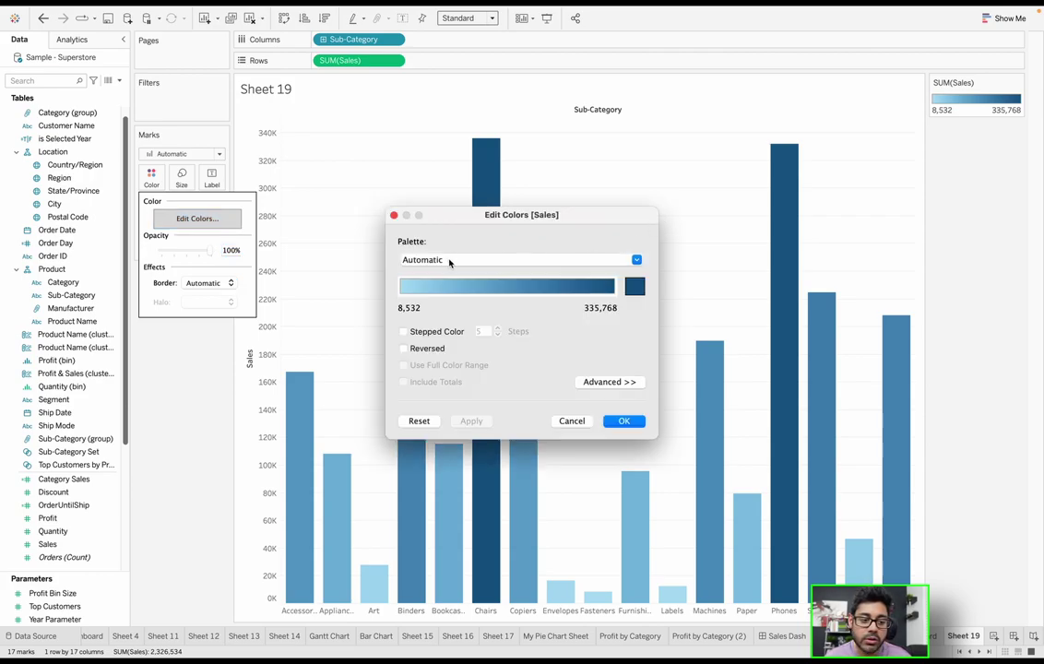
{"action": "left_click", "coordinate": [449, 261]}
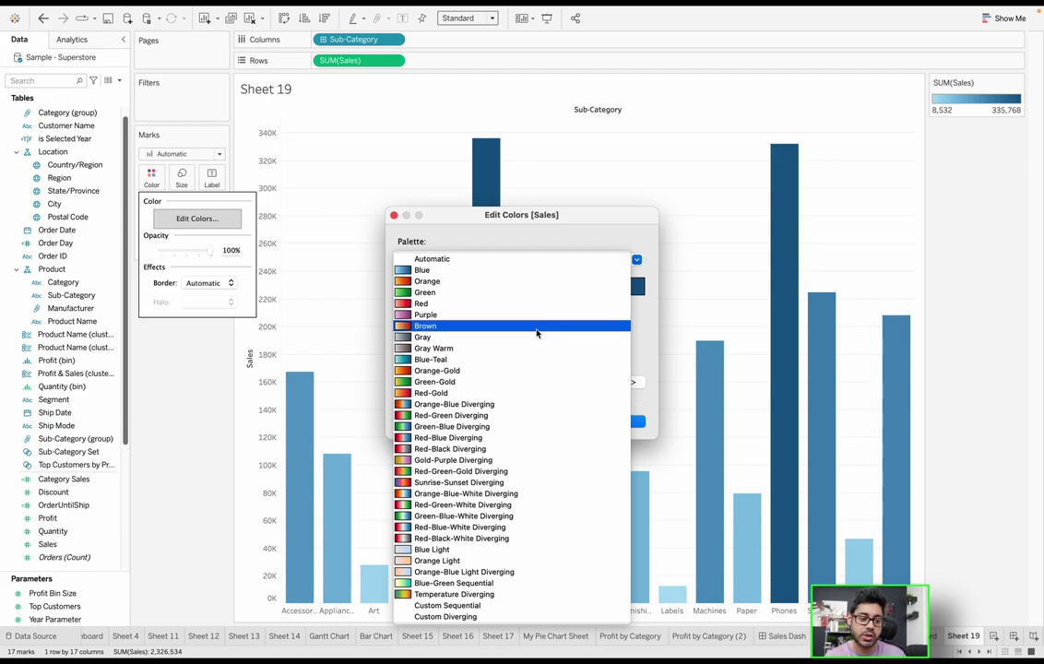
{"action": "left_click", "coordinate": [530, 214]}
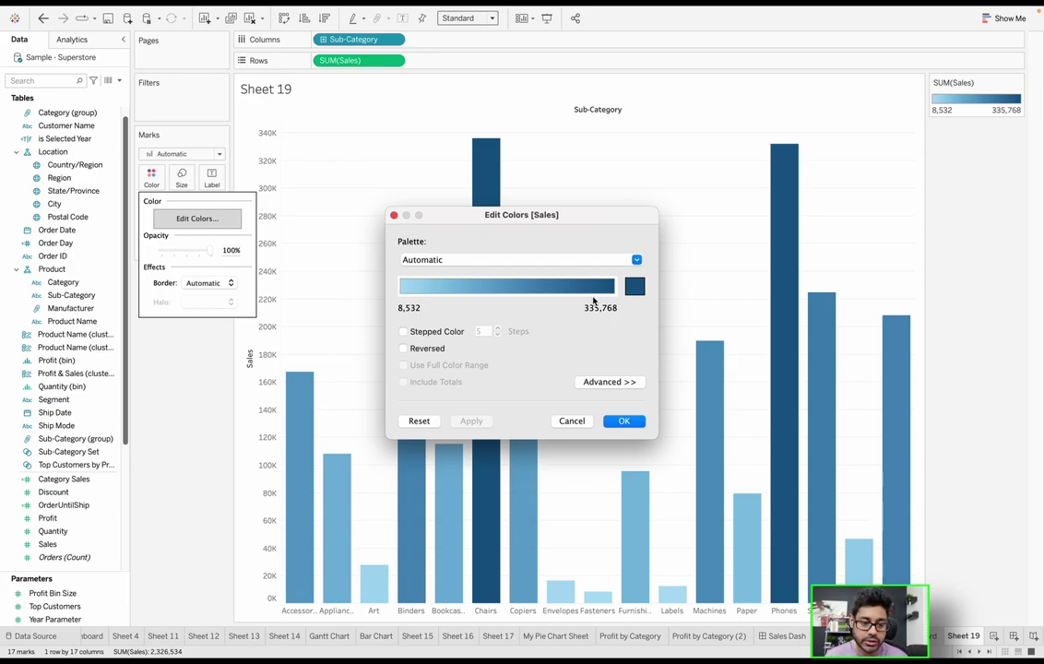
{"action": "left_click", "coordinate": [571, 421]}
{"action": "mouse_move", "coordinate": [374, 592]}
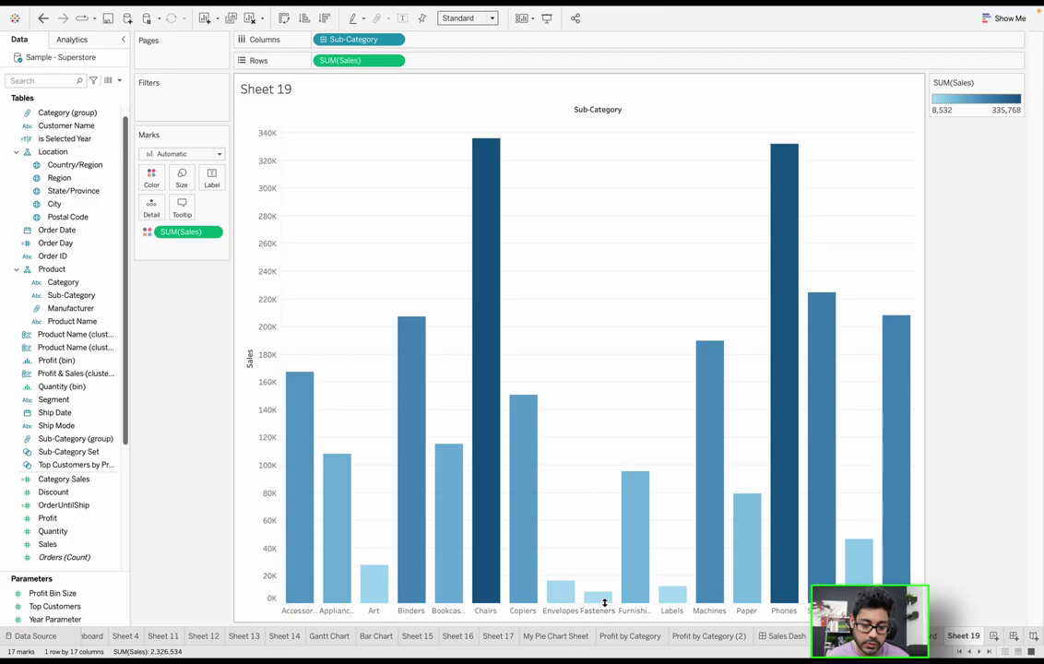
{"action": "mouse_move", "coordinate": [599, 597]}
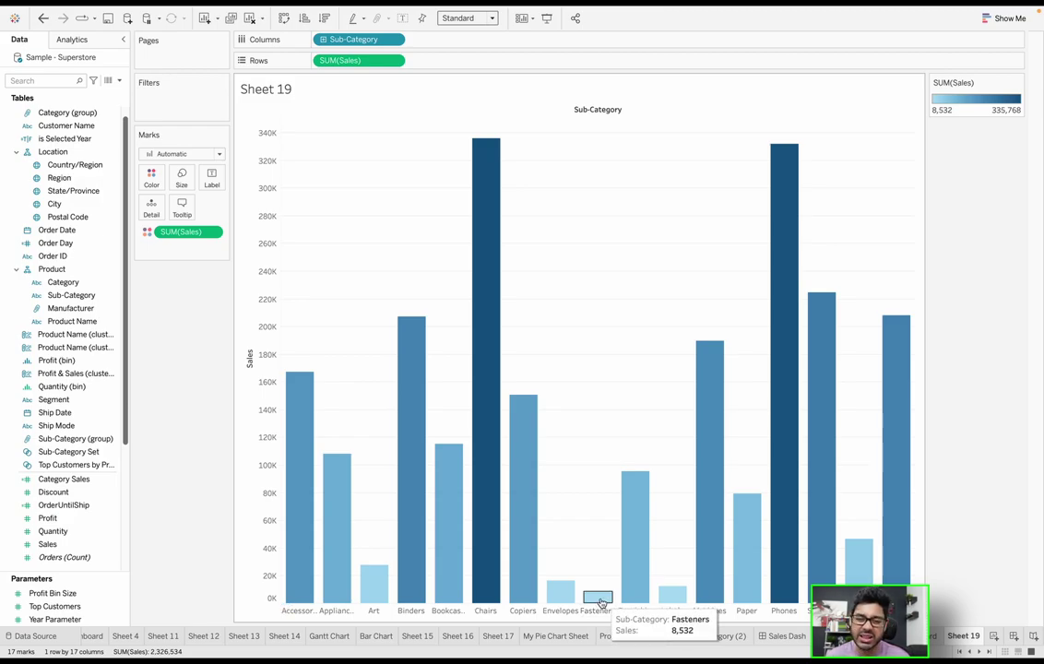
{"action": "mouse_move", "coordinate": [473, 443]}
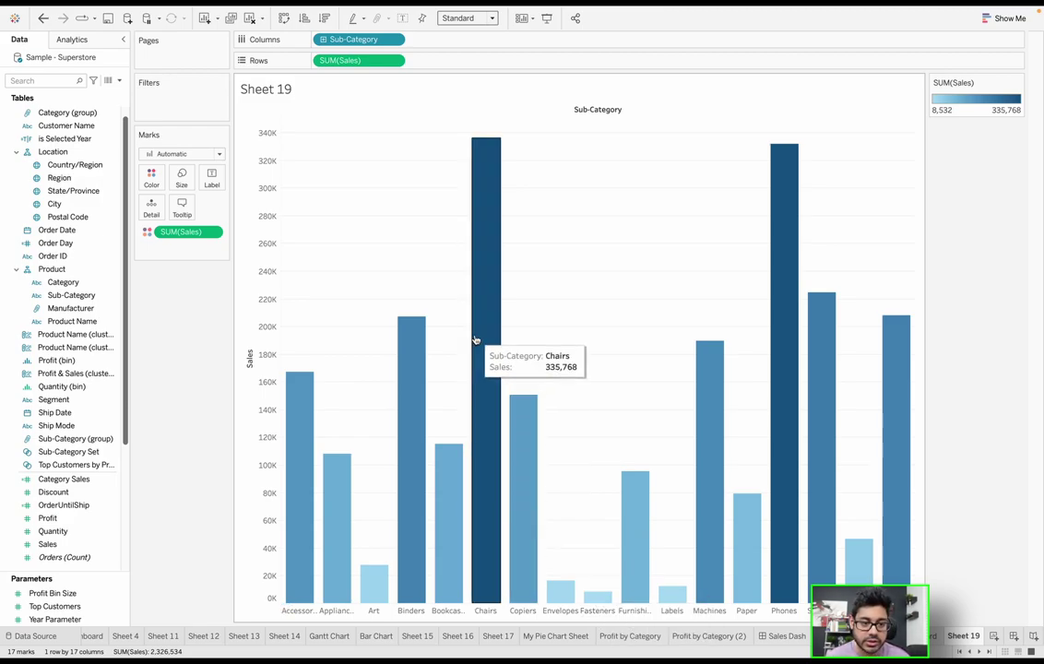
{"action": "mouse_move", "coordinate": [776, 215]}
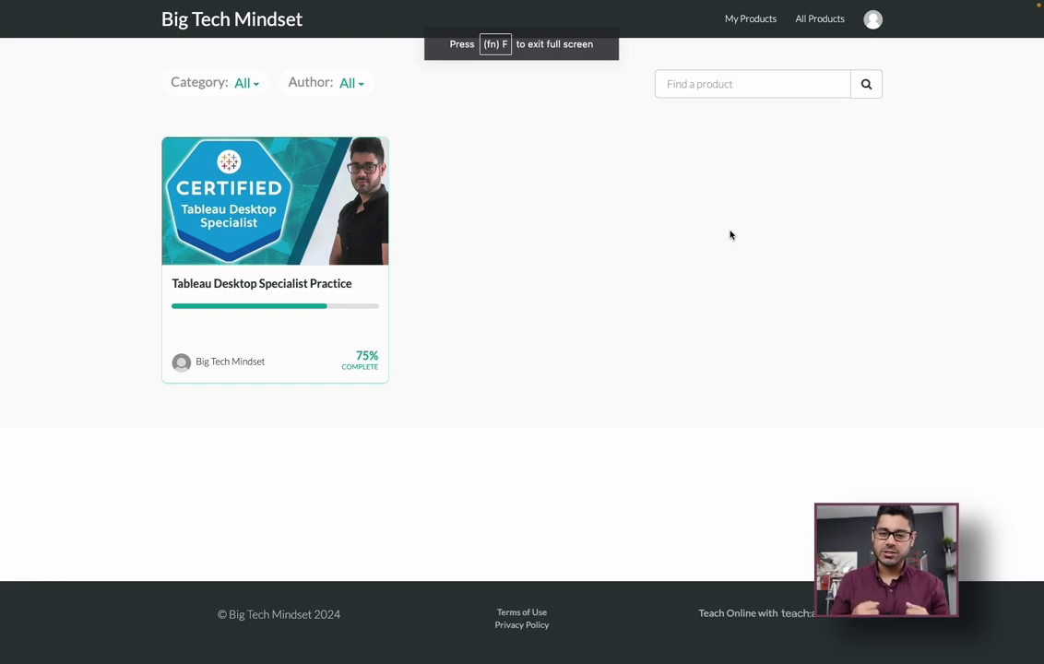
- Open Practice Exam 1 (45 Questions) from the Tableau Desktop Specialist Practice course on the Big Tech Mindset site
{"action": "left_click", "coordinate": [313, 250]}
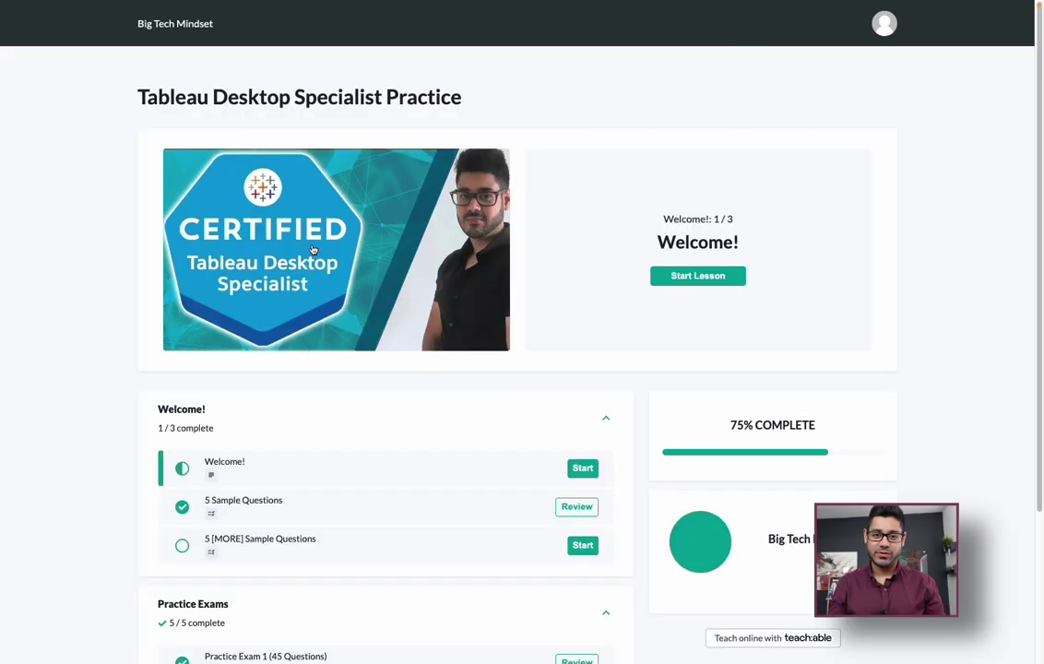
{"action": "scroll", "coordinate": [335, 289], "scroll_direction": "down", "scroll_amount": 2}
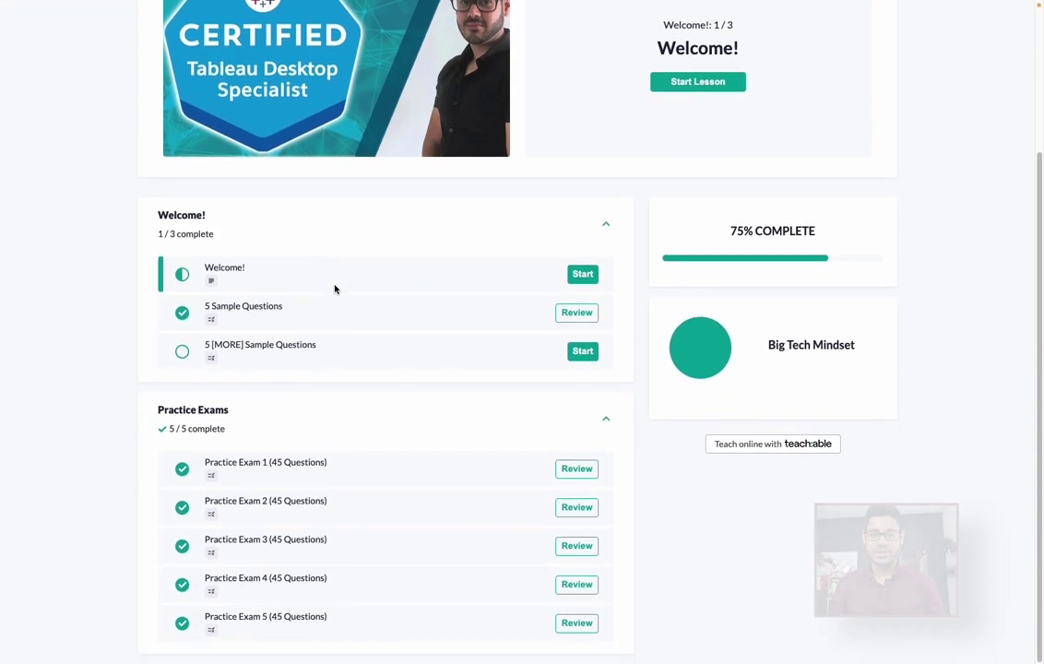
{"action": "left_click", "coordinate": [310, 468]}
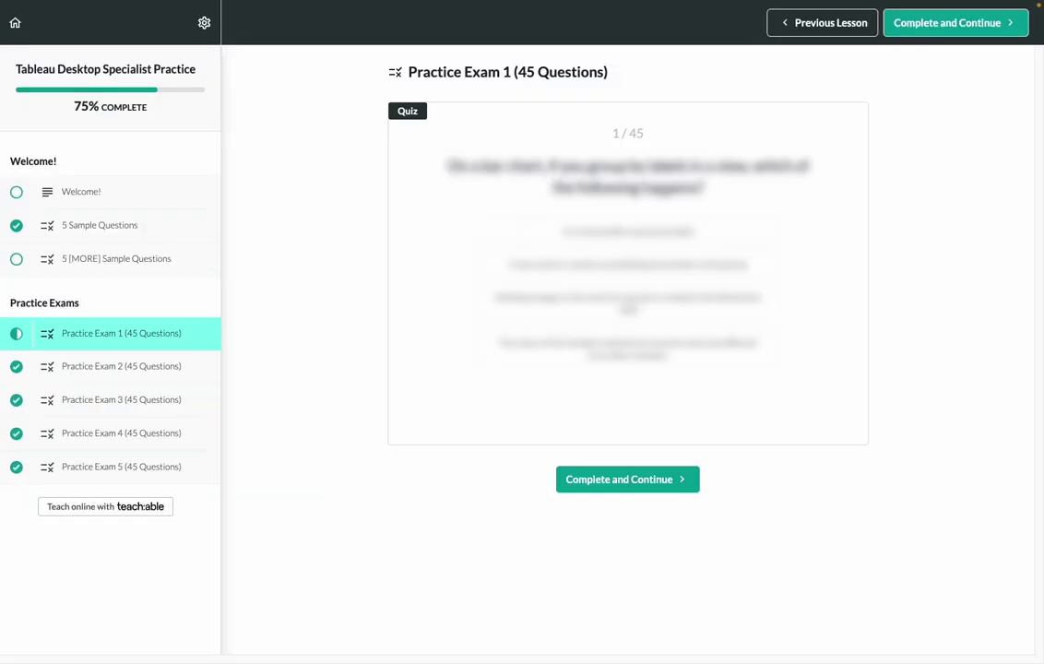
- Answer question 1 of the practice exam with the first option, check it and continue to question 2
{"action": "left_click", "coordinate": [628, 231]}
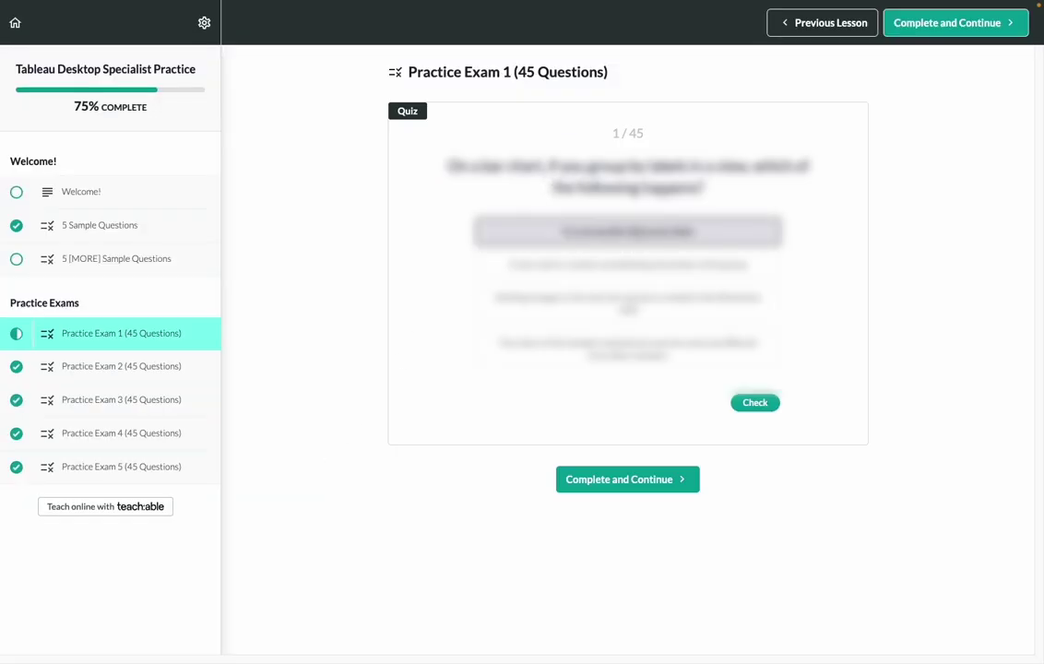
{"action": "left_click", "coordinate": [766, 404]}
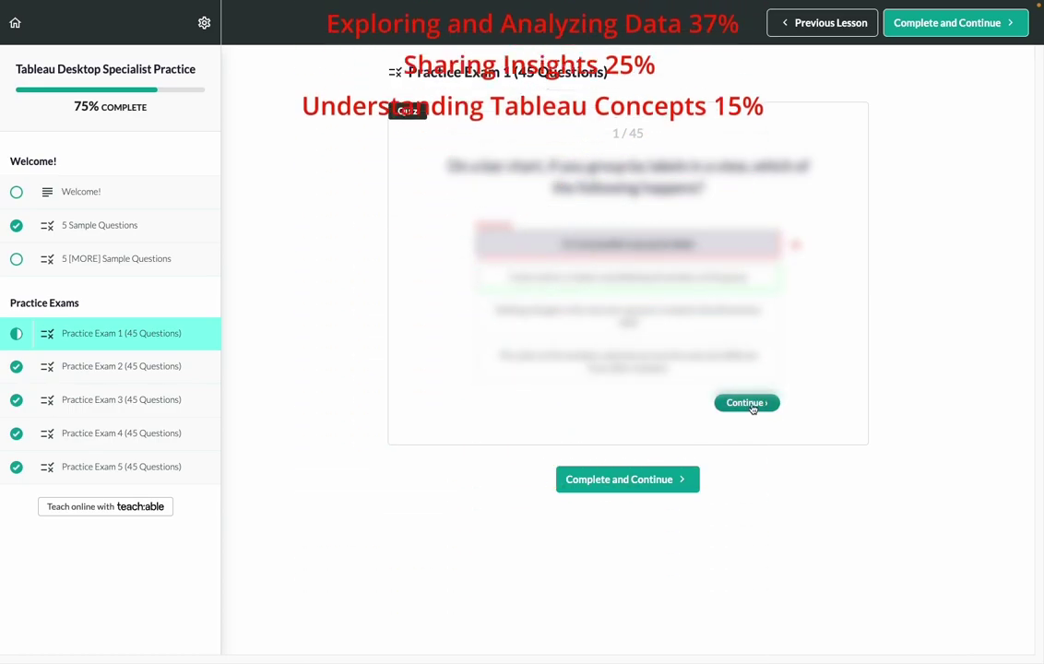
{"action": "left_click", "coordinate": [752, 405]}
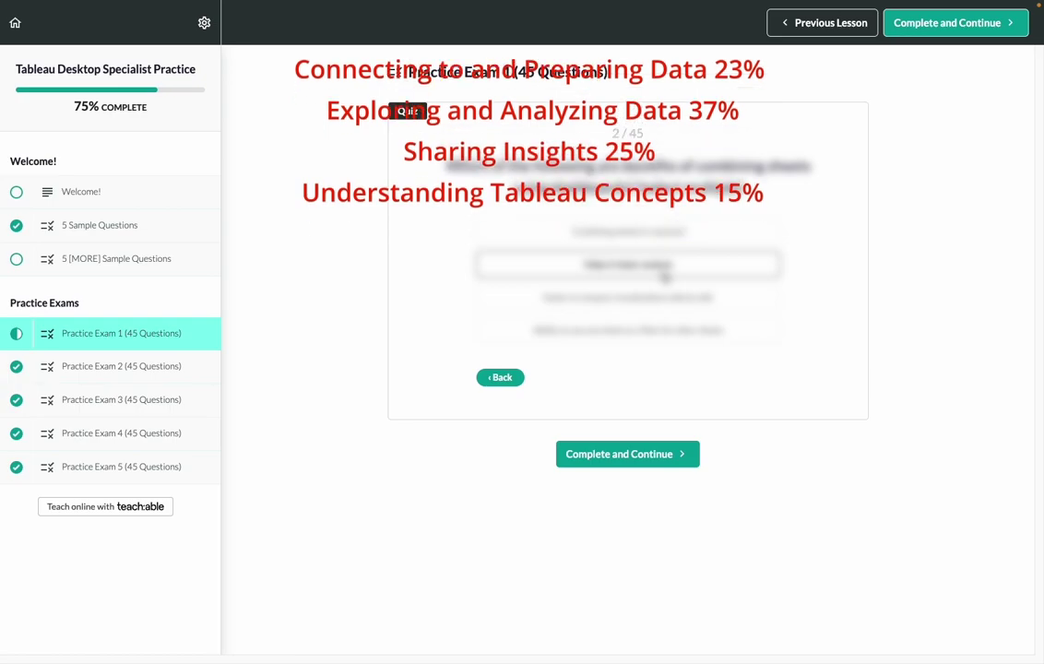
- Answer question 2 with the second, third and fourth options, leaving the first unselected, and check the answer
{"action": "left_click", "coordinate": [666, 266]}
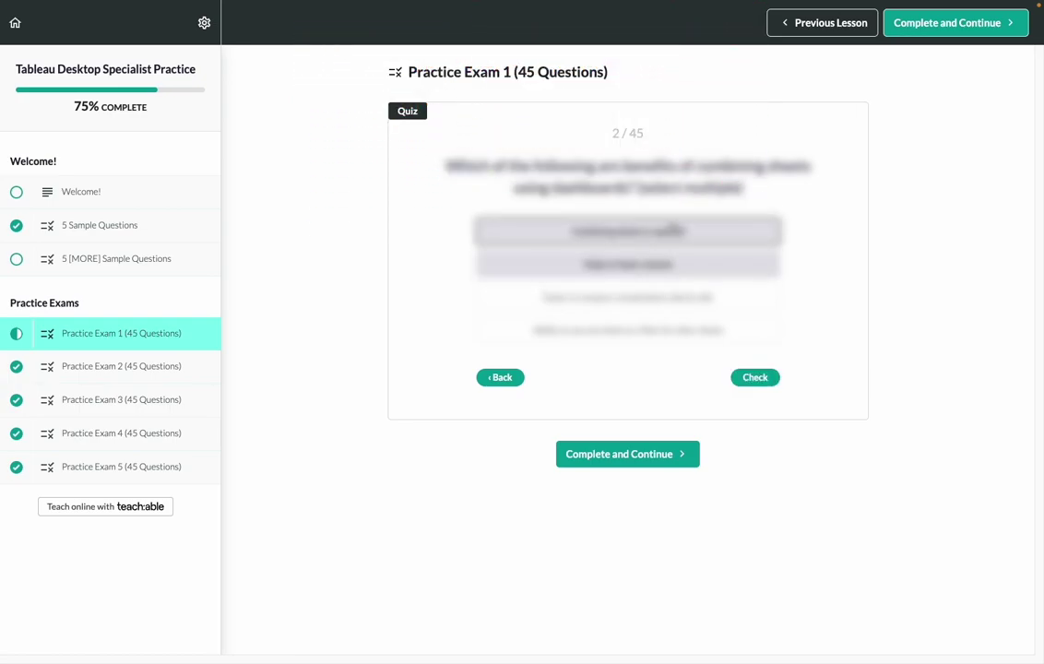
{"action": "left_click", "coordinate": [657, 297]}
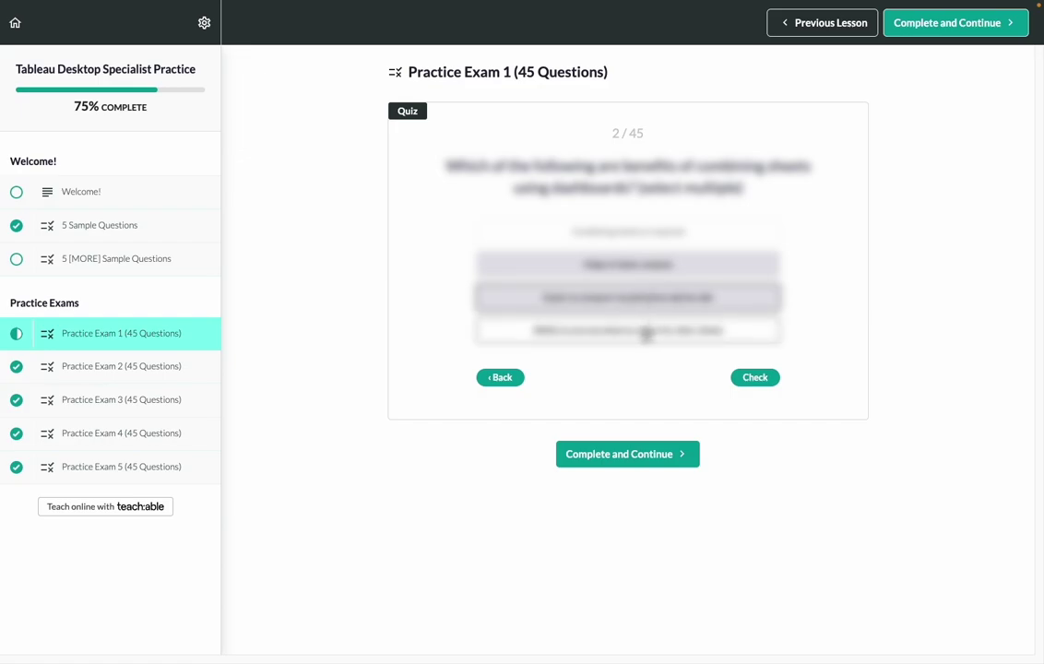
{"action": "left_click", "coordinate": [753, 378]}
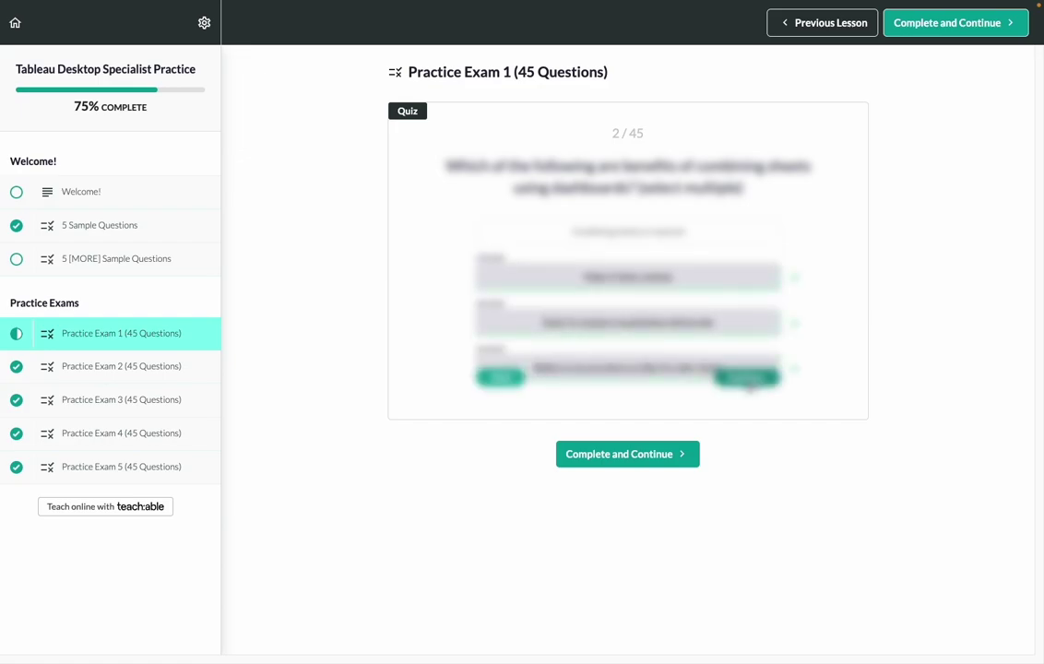